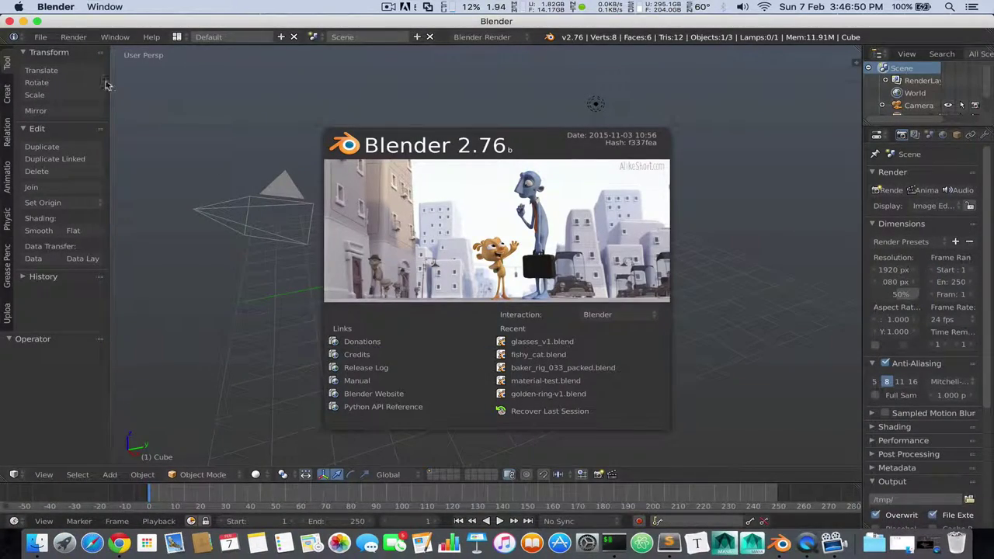
Step: Dismiss the splash screen, switch to front view and delete the default cube
click(36, 21)
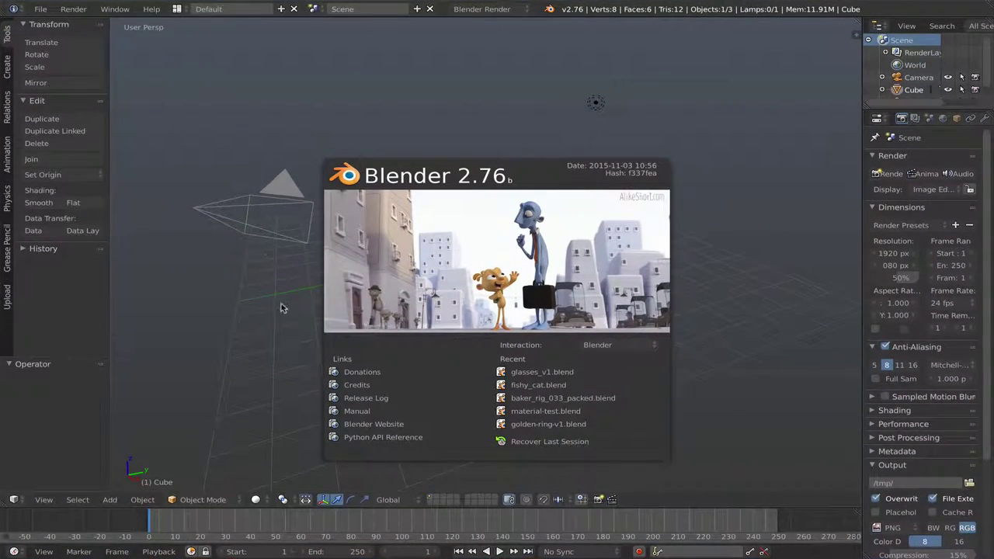
click(289, 332)
key(KP_1)
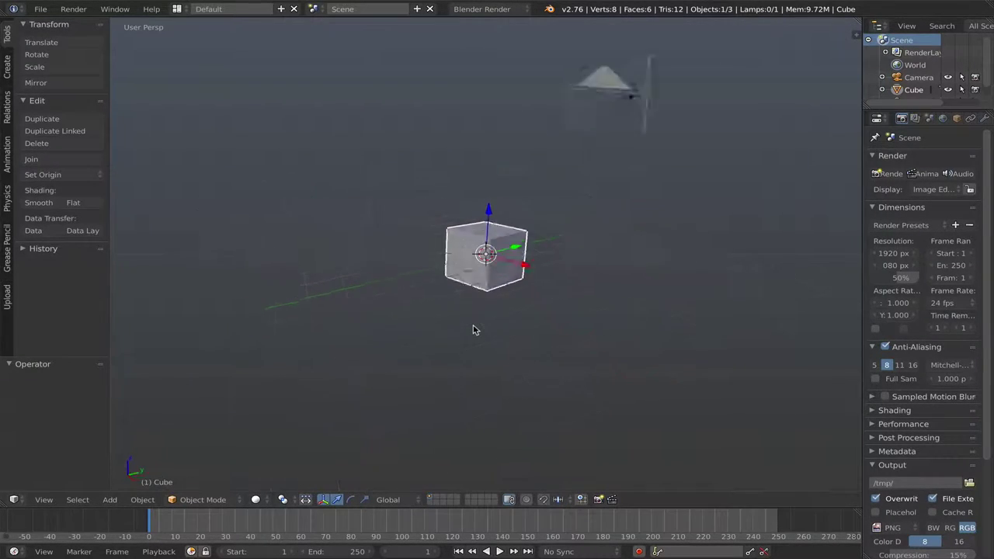
scroll(475, 330, up, 3)
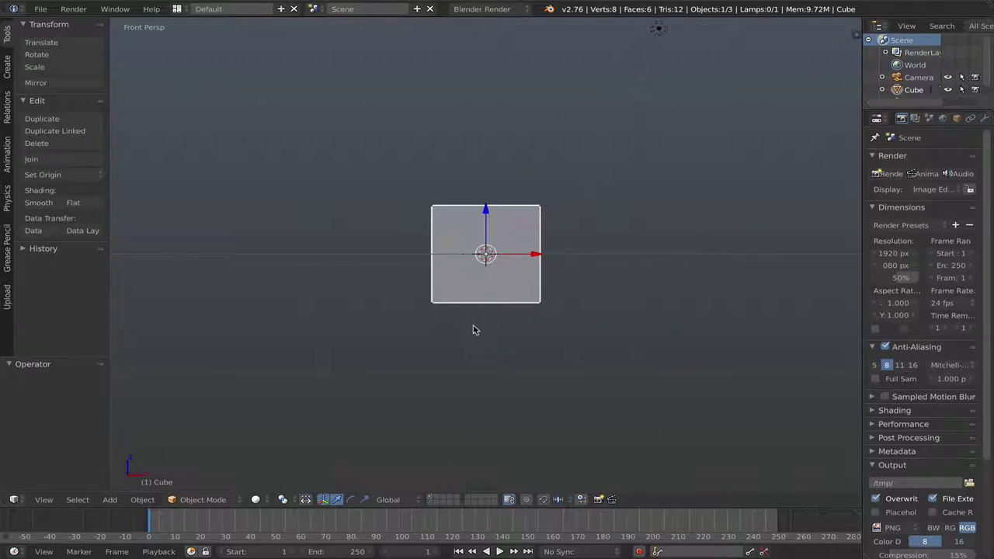
key(x)
click(473, 327)
key(shift+a)
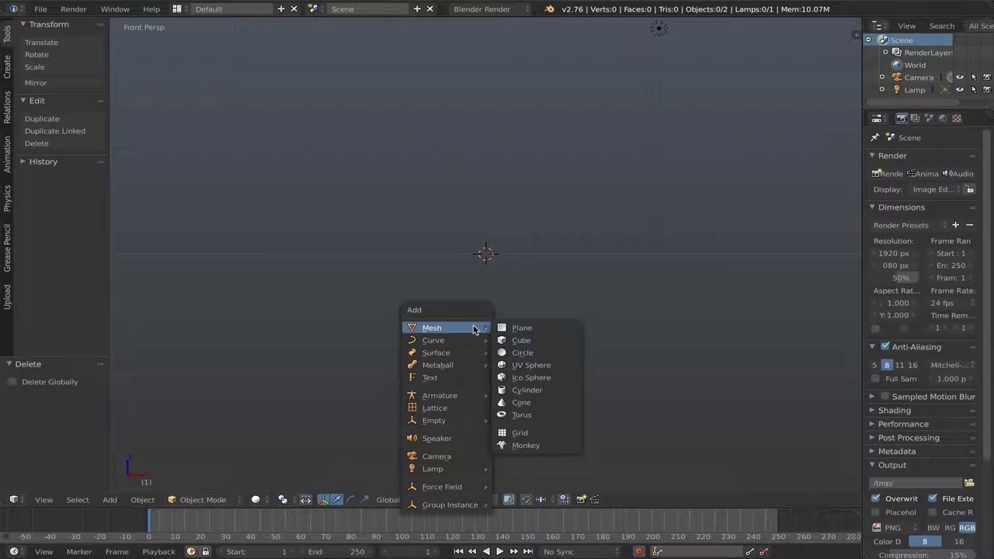
Step: Add a cylinder and stretch it to 1.796 along Z
click(536, 391)
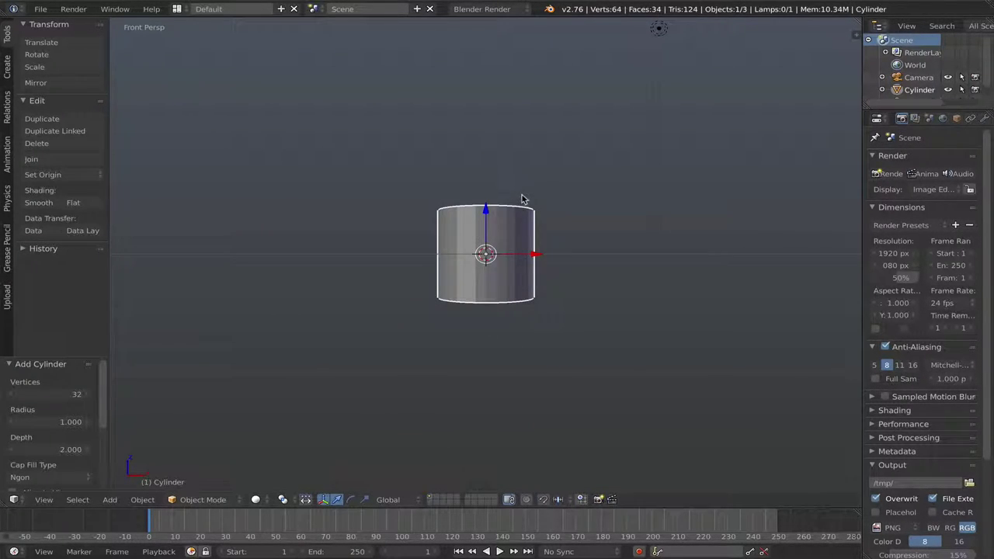
key(s)
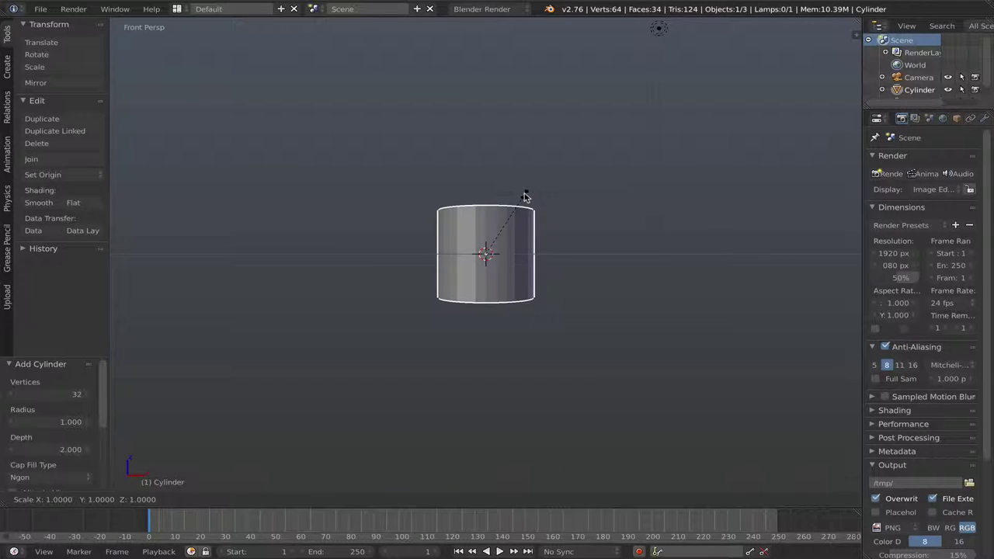
key(z)
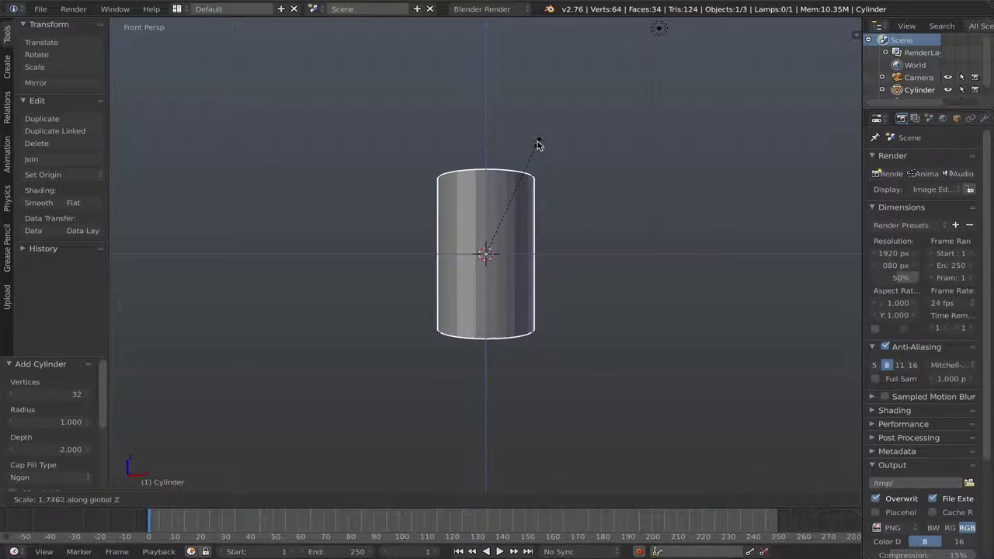
click(538, 142)
Step: In orthographic view, lift the cylinder 1.821 so its base sits on the grid
key(KP_5)
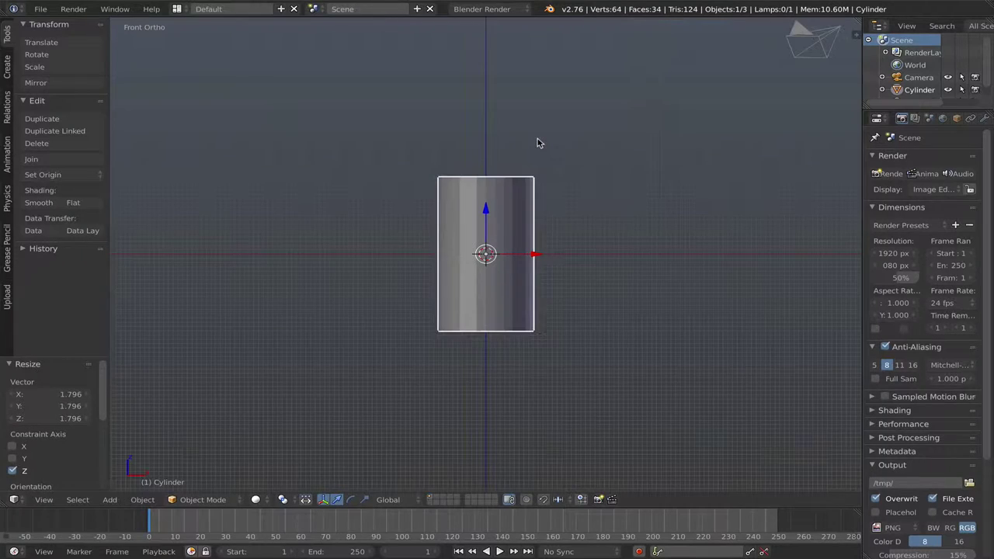
key(g)
key(z)
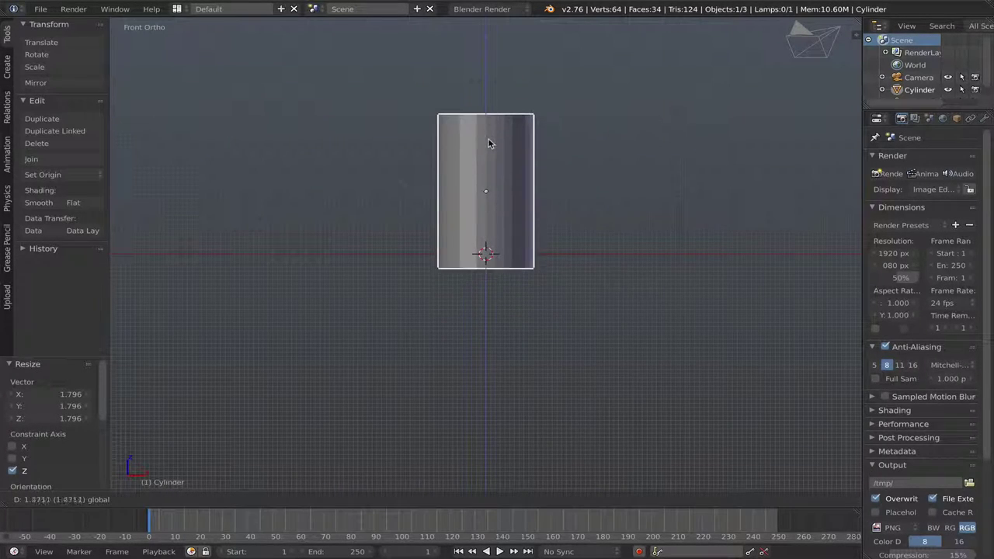
click(486, 129)
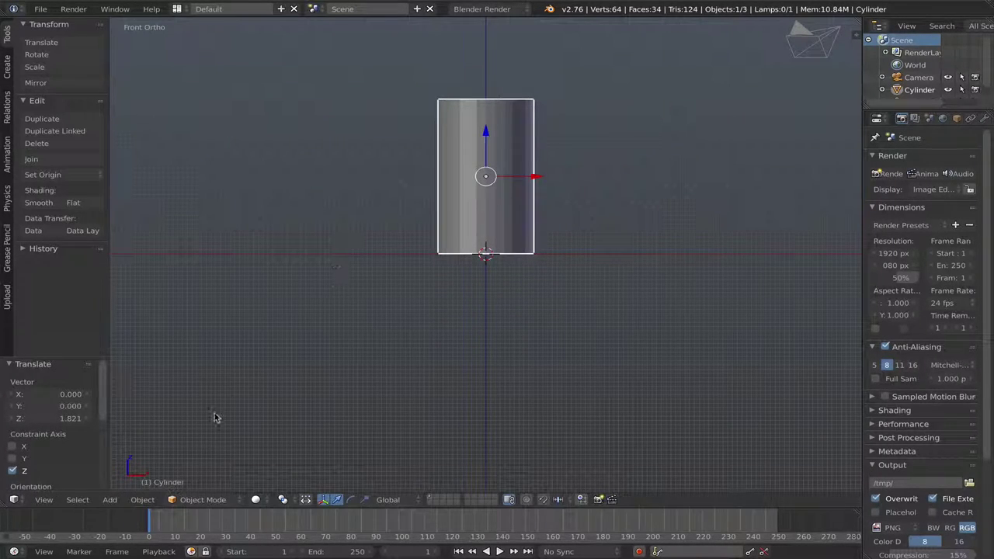
click(233, 498)
Step: Enter Edit Mode and switch the viewport to Wireframe shading
click(222, 470)
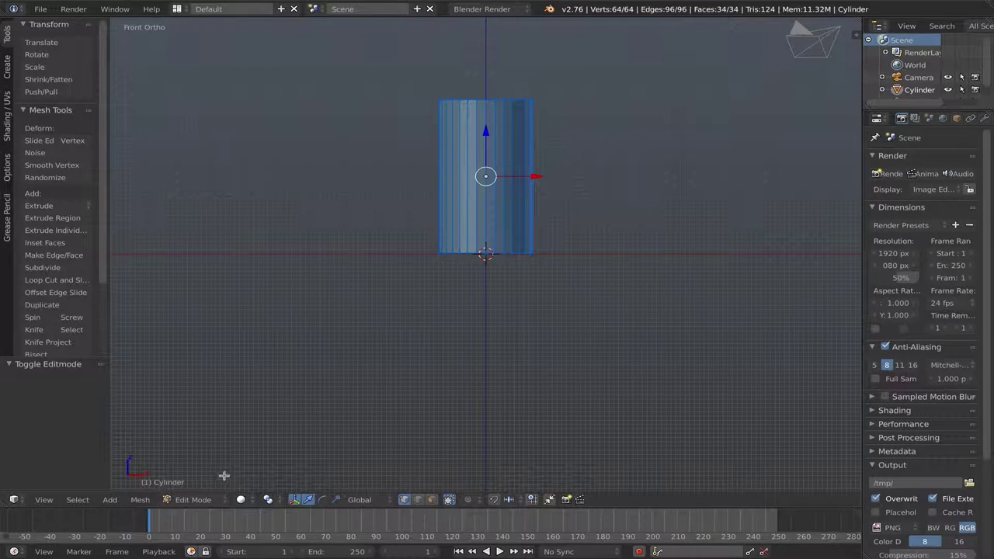
click(242, 500)
click(261, 475)
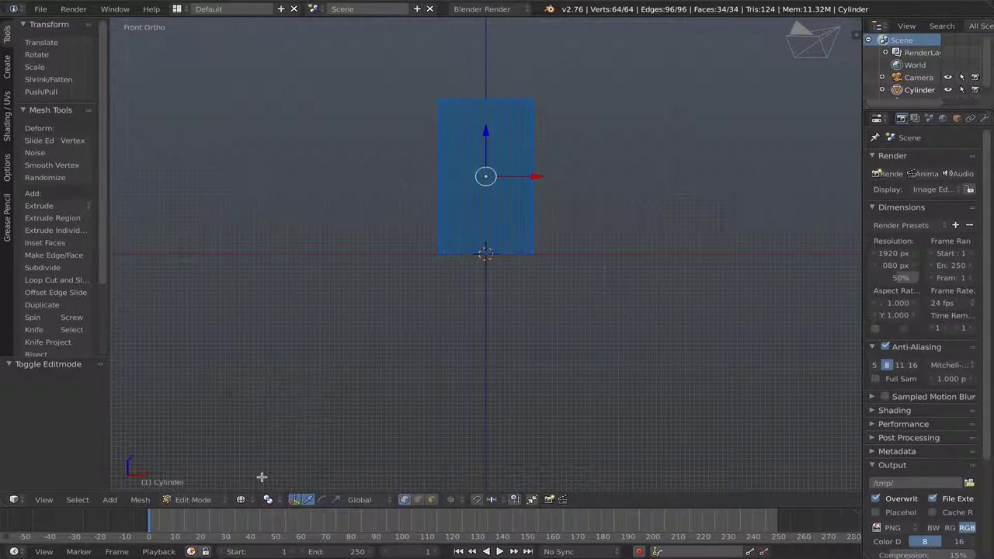
scroll(370, 302, up, 4)
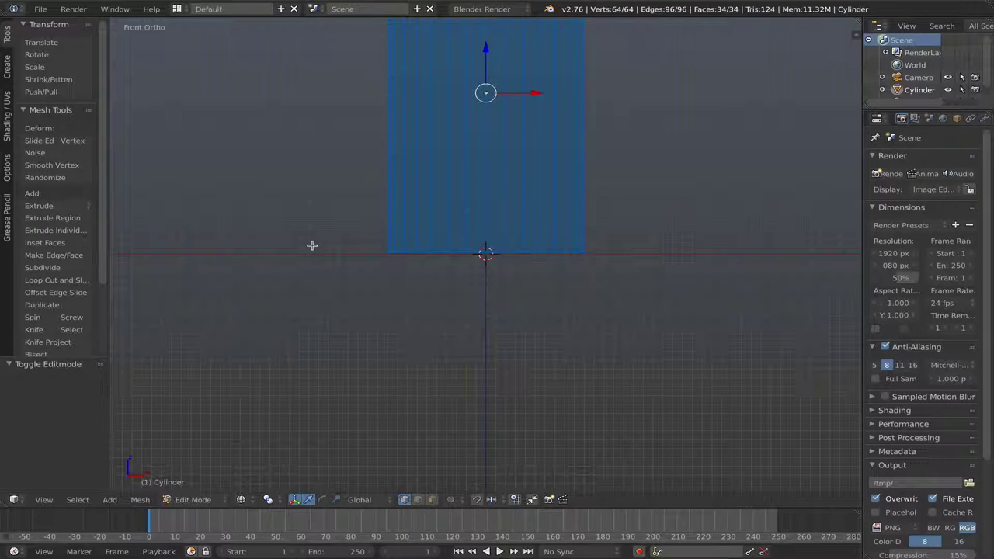
Step: Box-select the cylinder's bottom vertex ring and scale it to 0.788
key(a)
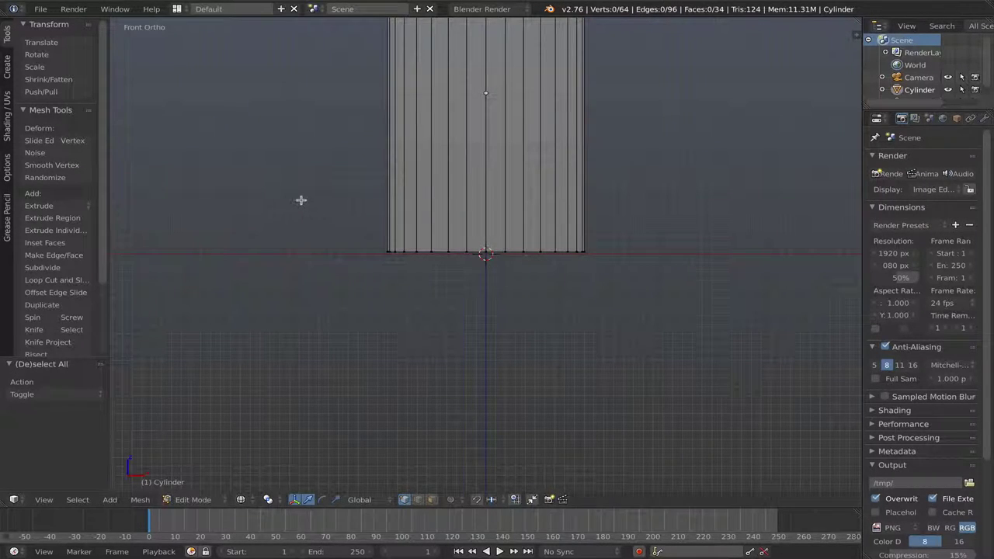
key(b)
drag(302, 200, 668, 288)
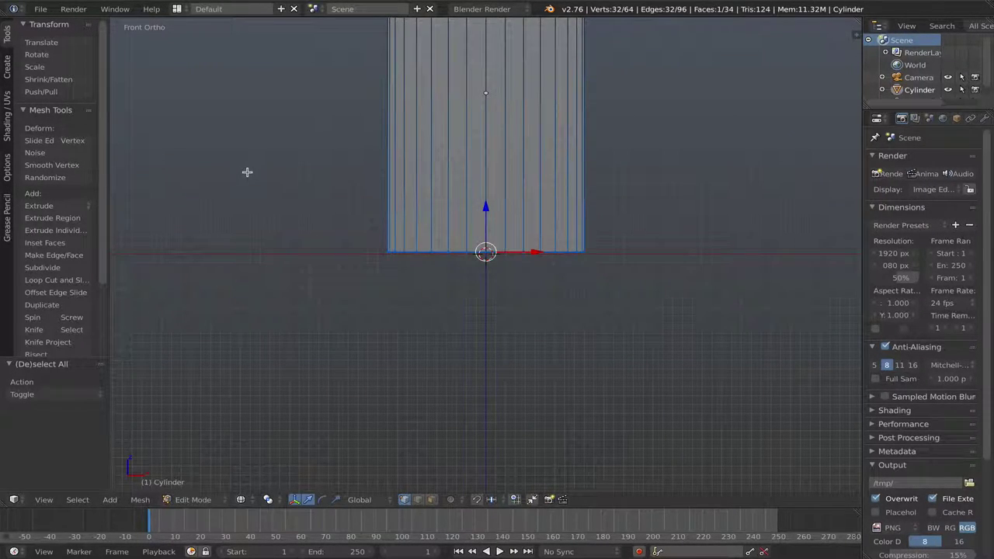
key(s)
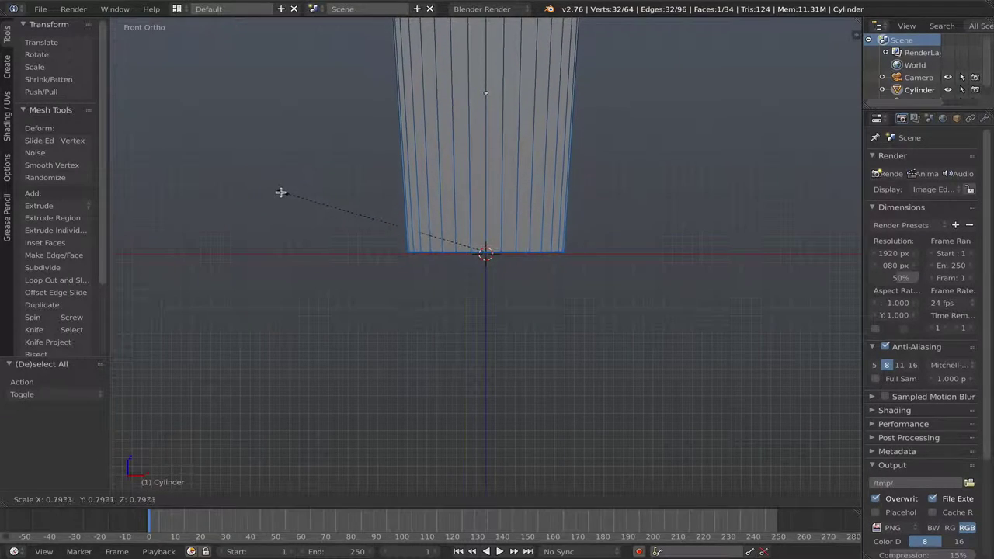
click(285, 192)
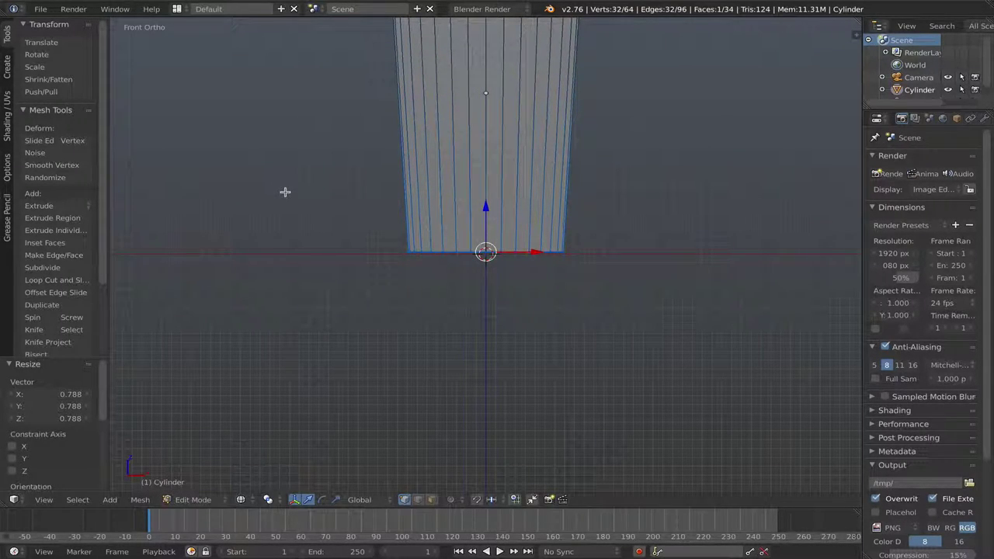
mouse_move(370, 171)
shift+middle_down()
mouse_move(364, 373)
mouse_move(361, 320)
shift+middle_up()
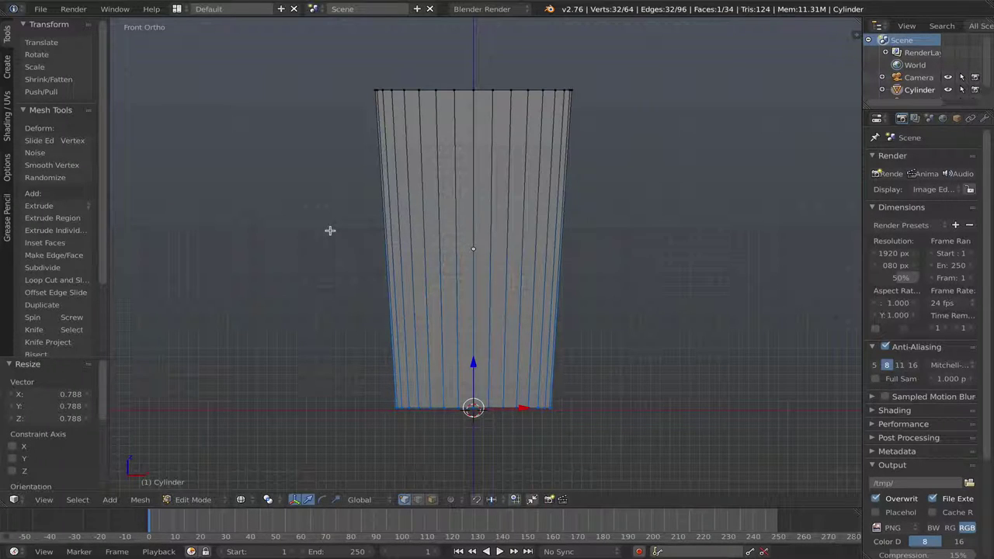
key(KP_5)
mouse_move(361, 228)
middle_down()
mouse_move(422, 282)
mouse_move(387, 260)
middle_up()
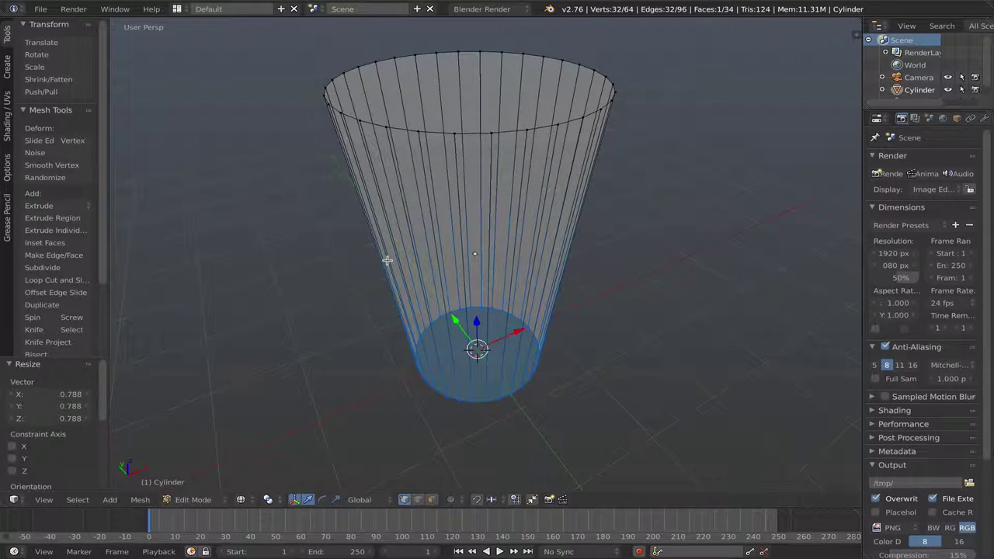
Step: Inset the top face by 0.0582 and begin extruding it down into the cup
click(432, 499)
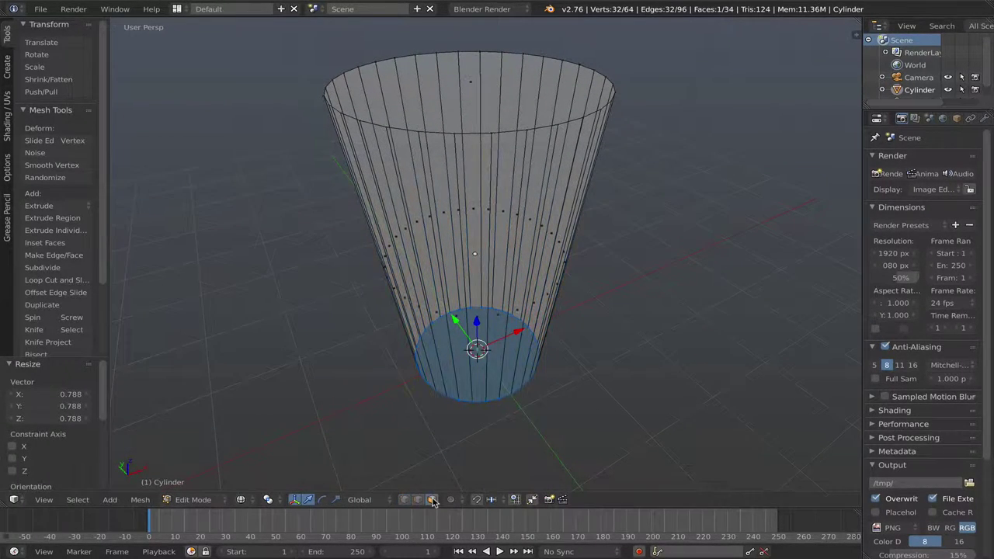
right_click(440, 74)
middle_drag(325, 106, 342, 118)
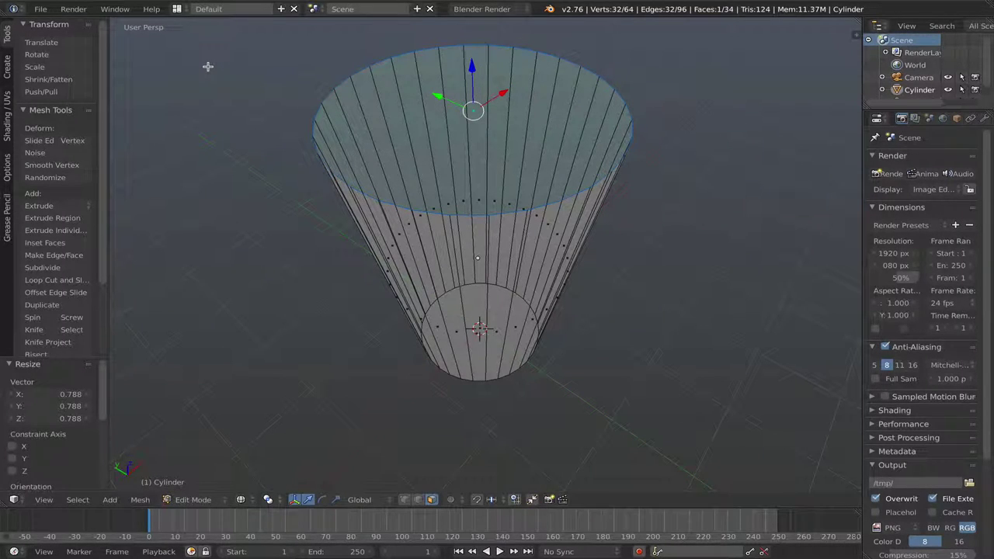
key(i)
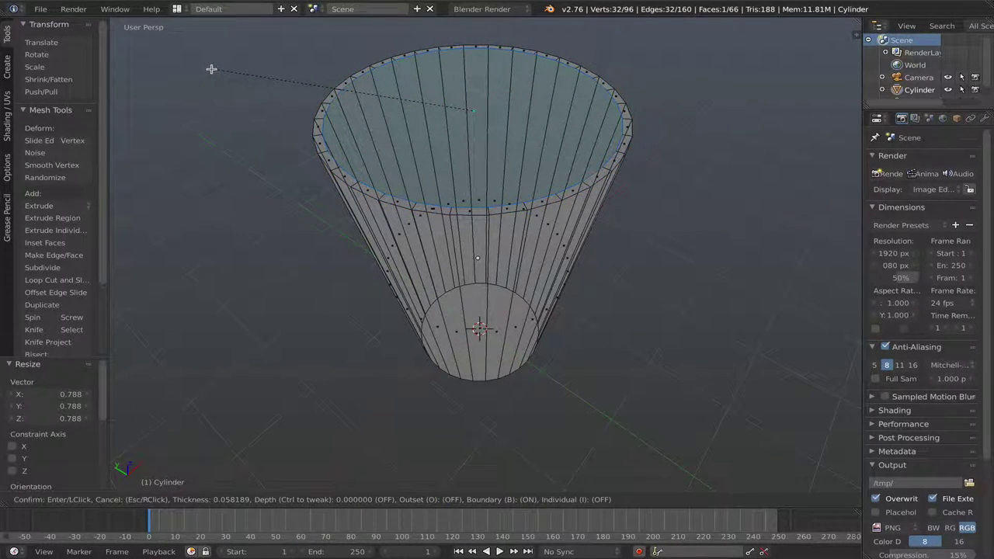
click(212, 69)
mouse_move(236, 98)
middle_down()
mouse_move(288, 155)
mouse_move(267, 136)
middle_up()
key(e)
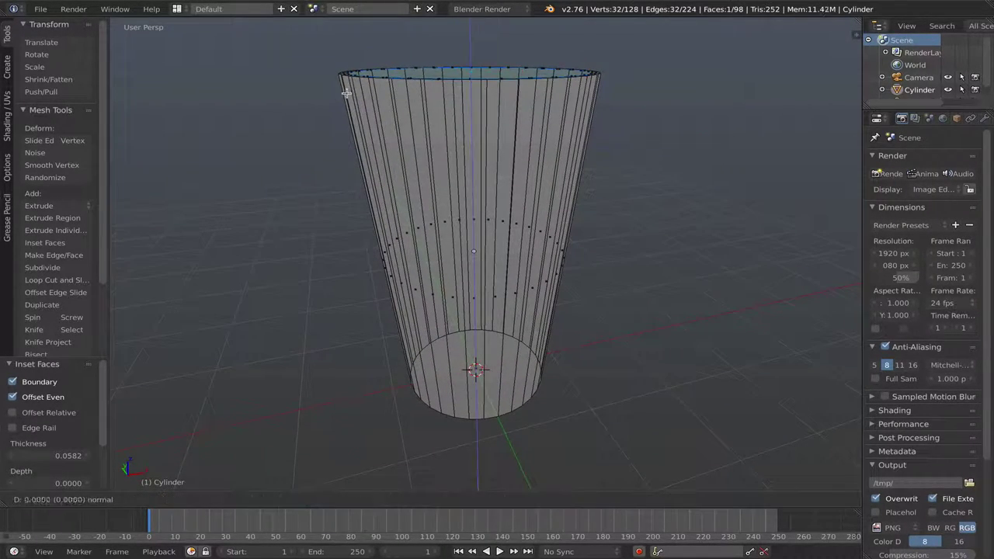
Step: Push the inner face down 3.317 and shrink it to 0.791
click(359, 371)
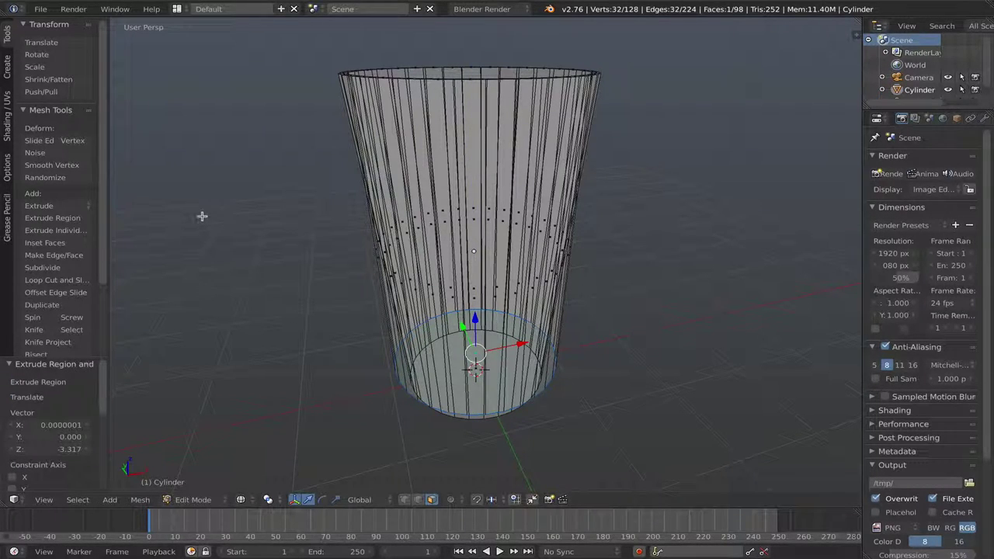
key(s)
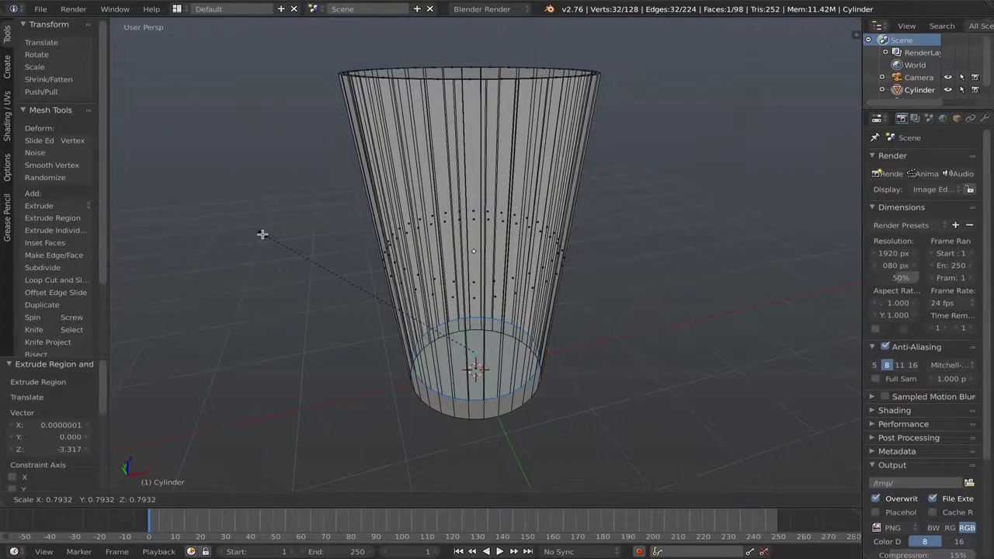
click(262, 234)
mouse_move(262, 233)
middle_down()
mouse_move(357, 313)
mouse_move(345, 306)
middle_up()
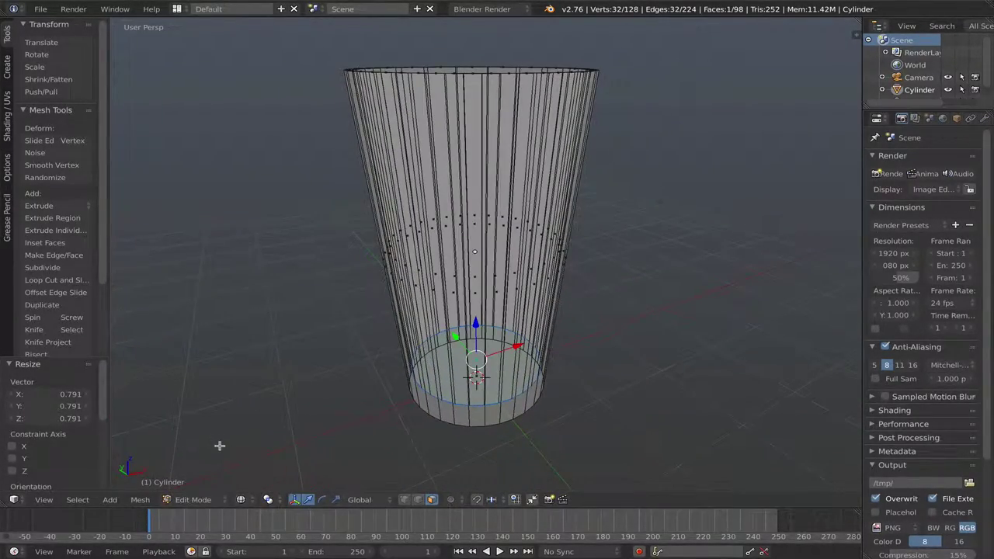
Step: Switch the viewport back to Solid shading
click(240, 500)
click(251, 457)
mouse_move(306, 279)
middle_down()
mouse_move(309, 310)
mouse_move(307, 274)
middle_up()
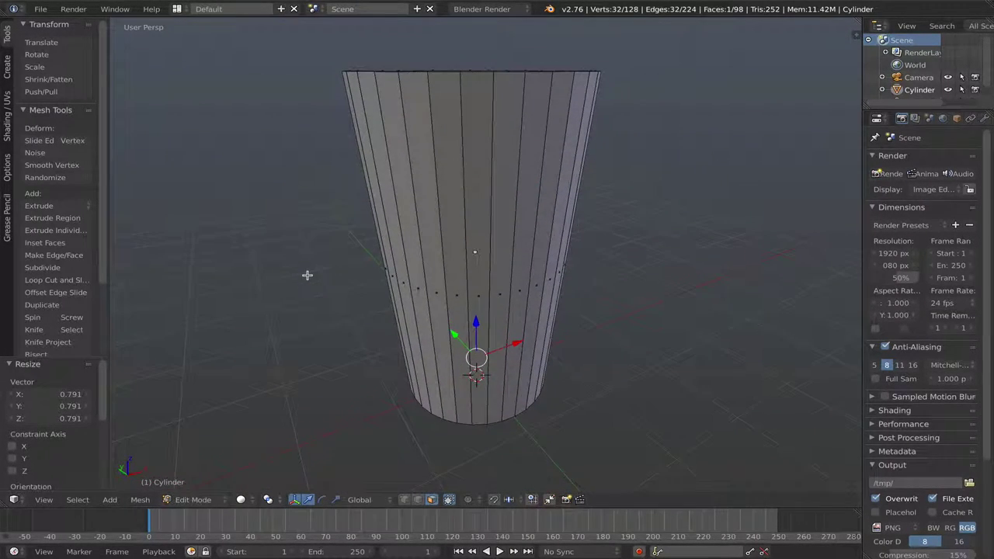
Step: Try loop cuts near the base and top rim, then undo and cancel them
key(ctrl+r)
click(416, 195)
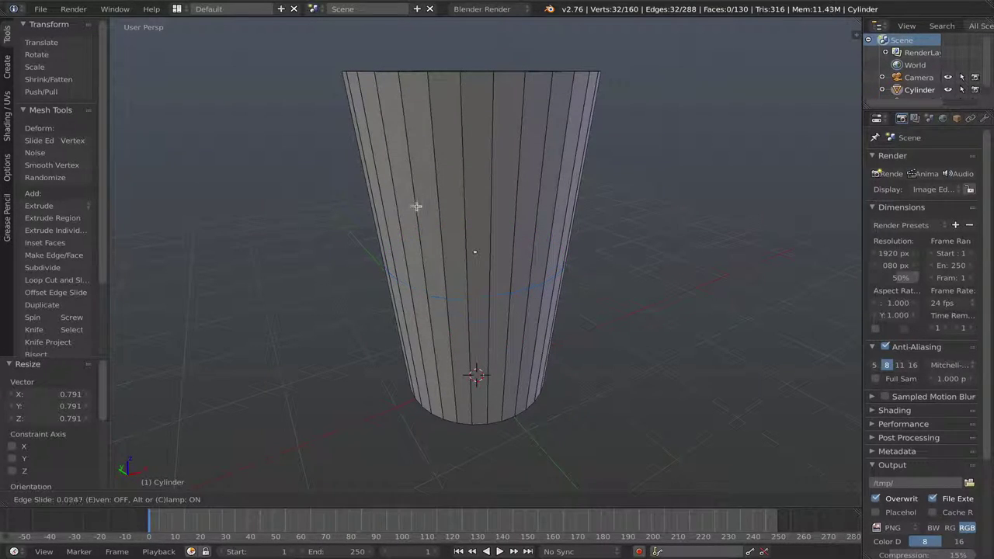
click(414, 352)
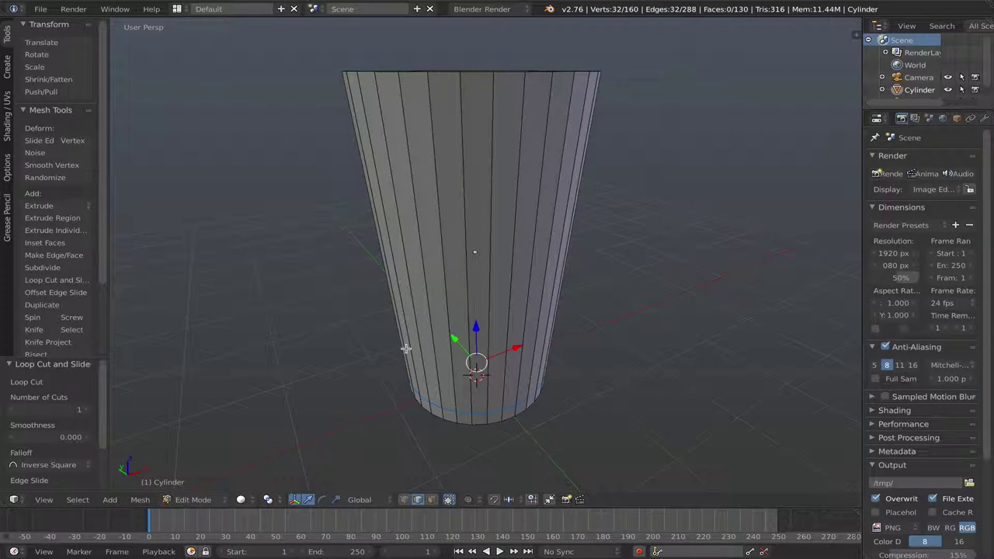
key(ctrl+r)
click(404, 349)
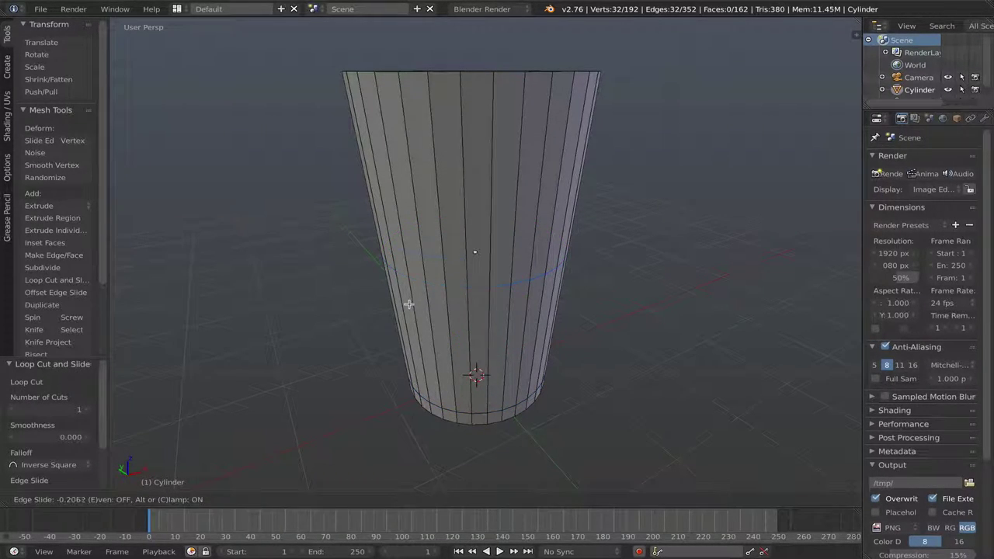
click(409, 187)
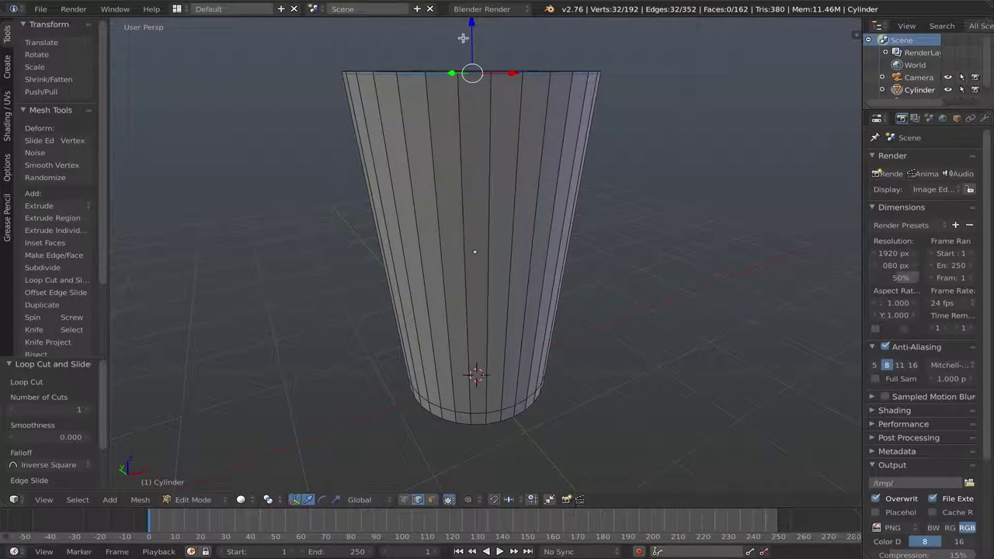
key(ctrl+z)
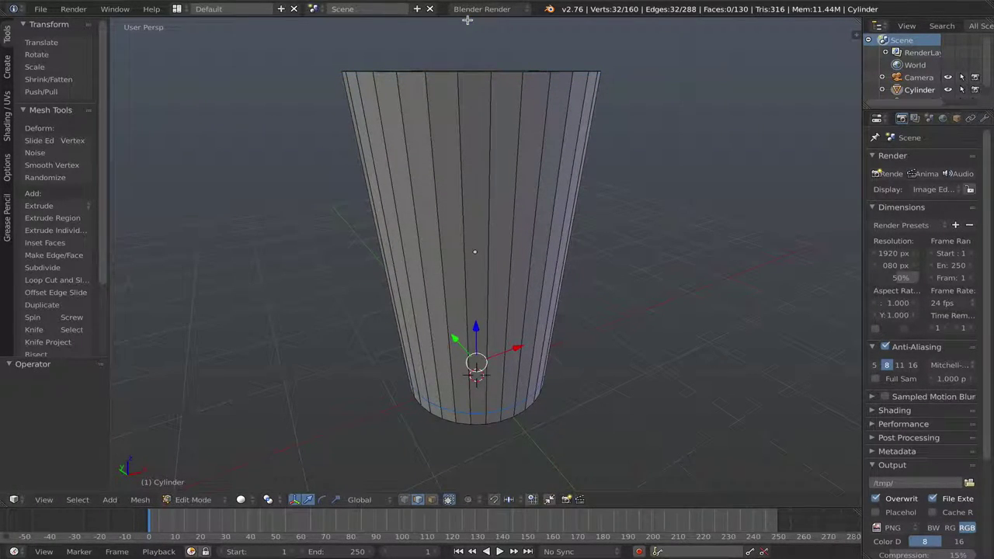
key(ctrl+r)
key(Escape)
Step: Add an edge loop just below the cup's outer top rim
key(ctrl+r)
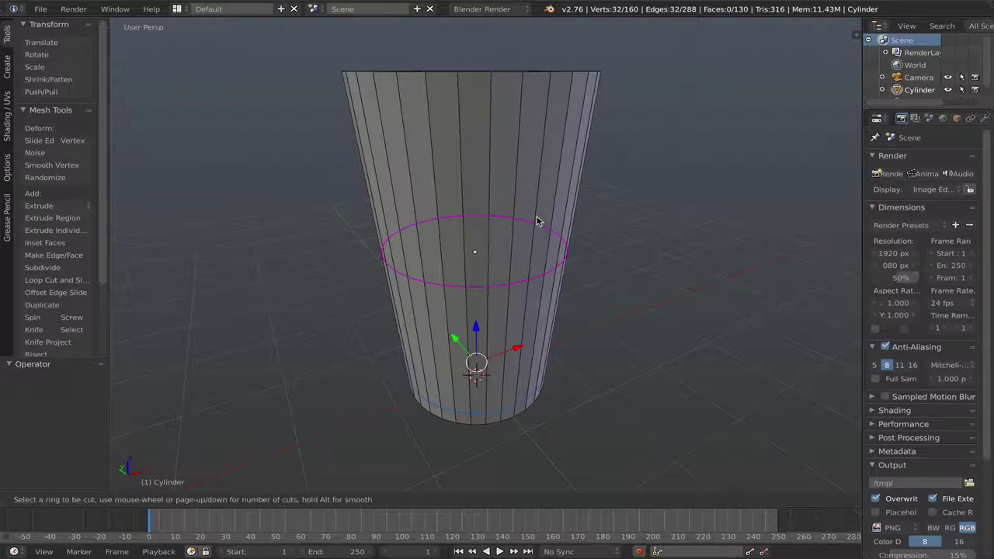
click(536, 222)
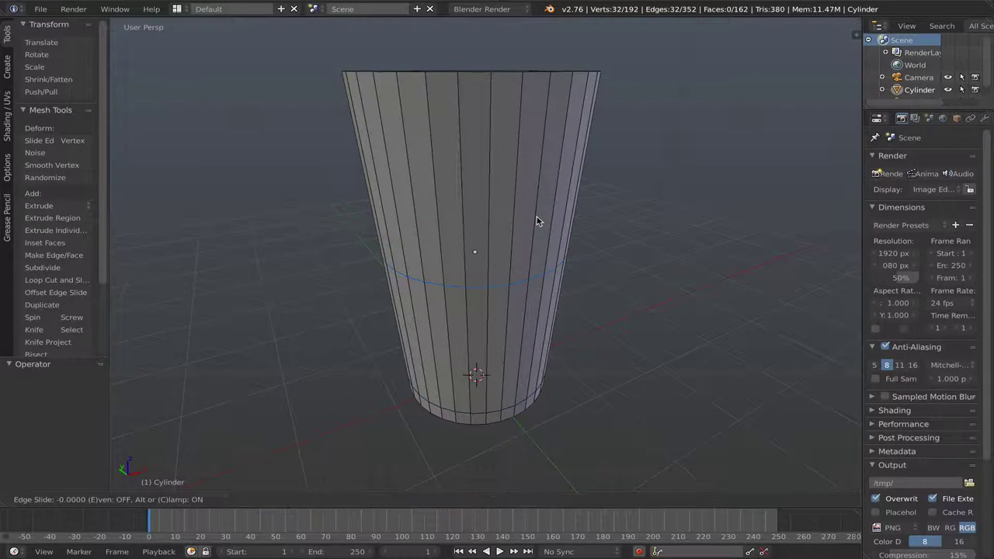
click(510, 62)
mouse_move(314, 51)
middle_down()
mouse_move(332, 96)
mouse_move(326, 87)
middle_up()
Step: Add an edge loop close to the inner rim
key(ctrl+r)
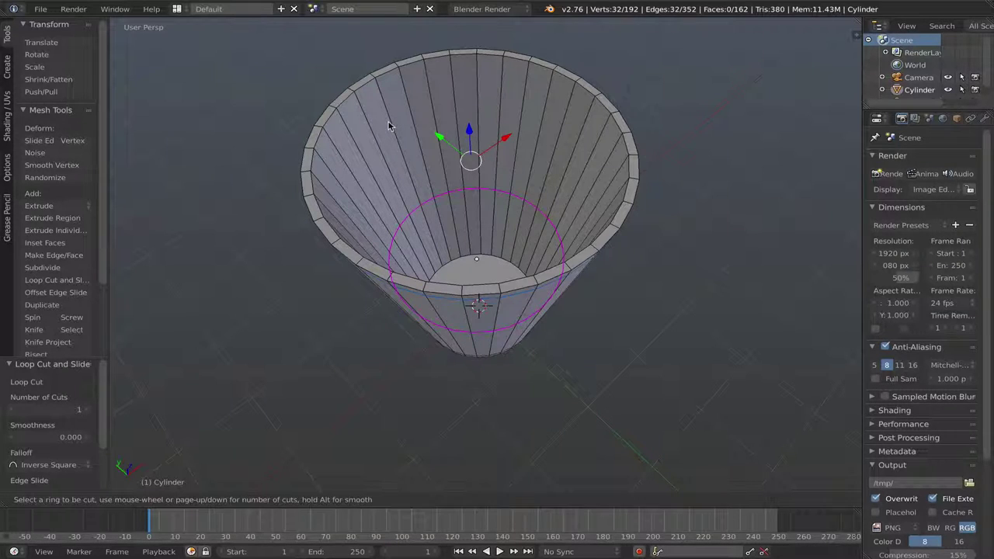
click(390, 127)
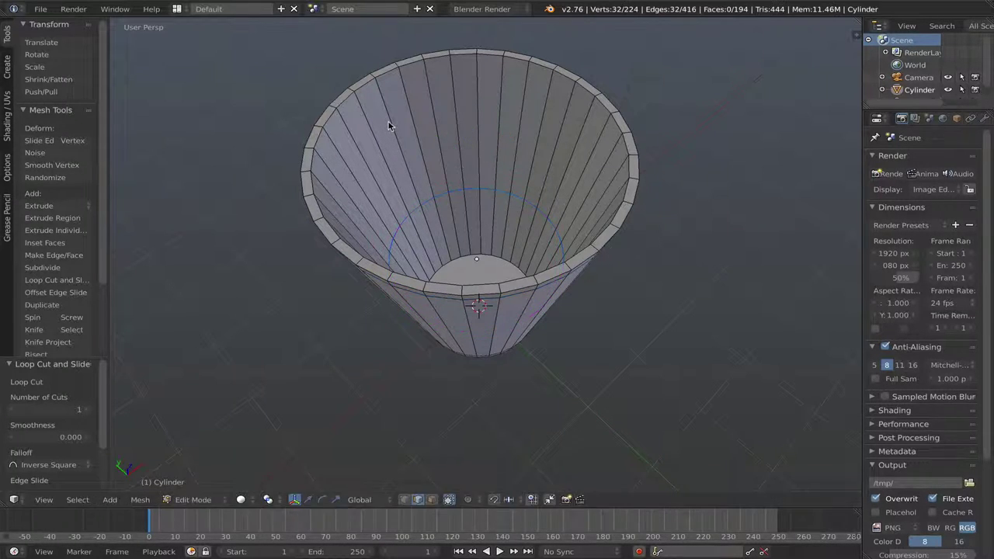
click(350, 43)
middle_drag(349, 70, 334, 81)
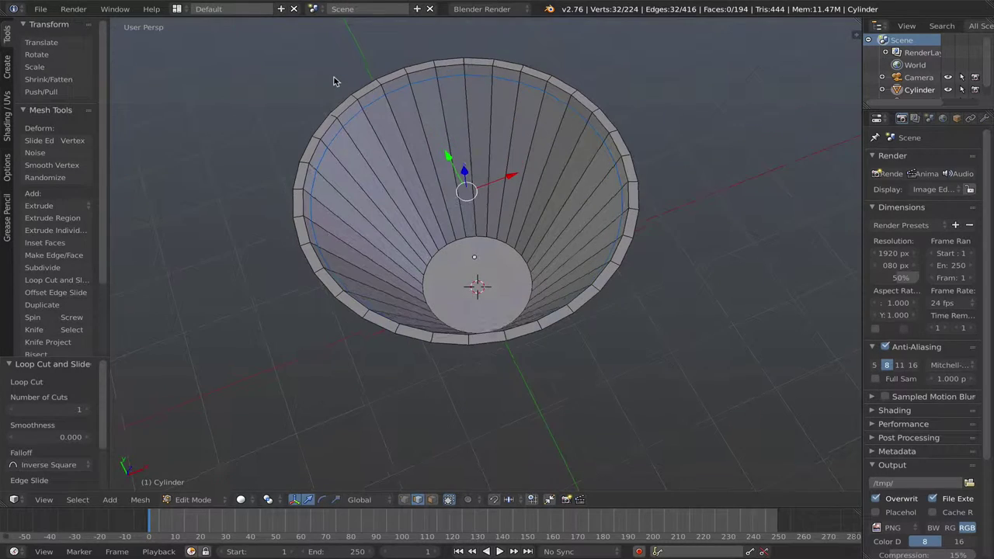
Step: Add an edge loop near the inner base, slid -0.7207
key(ctrl+r)
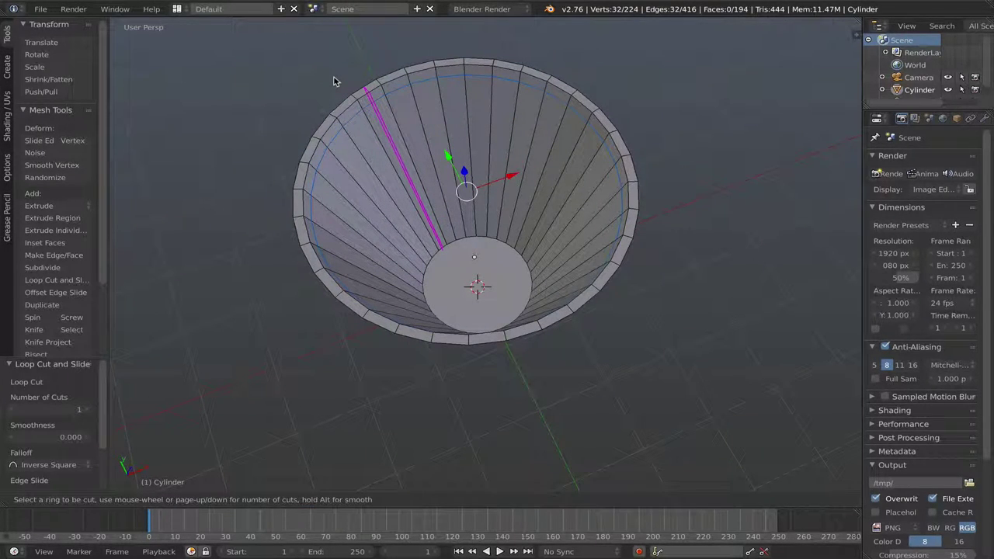
click(432, 128)
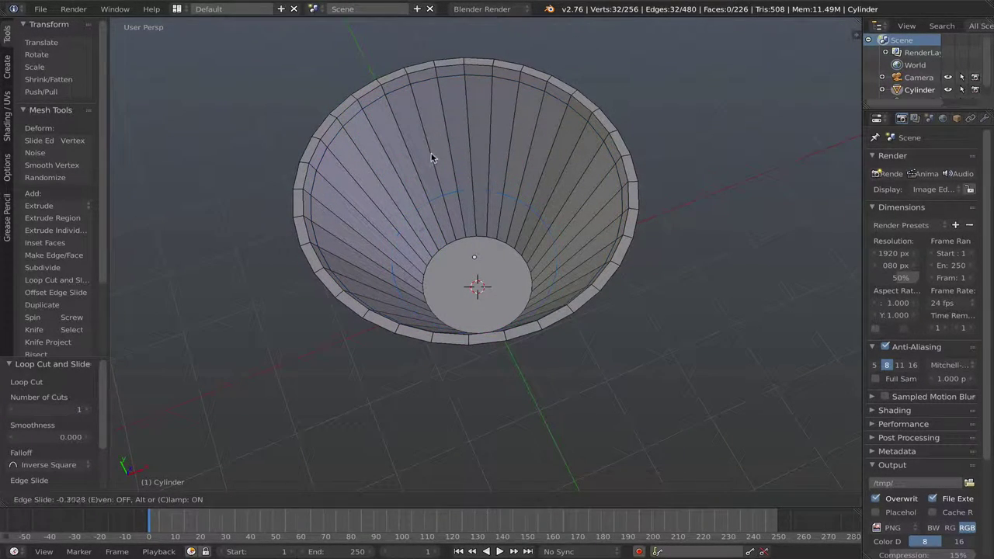
click(435, 200)
middle_drag(435, 204, 404, 257)
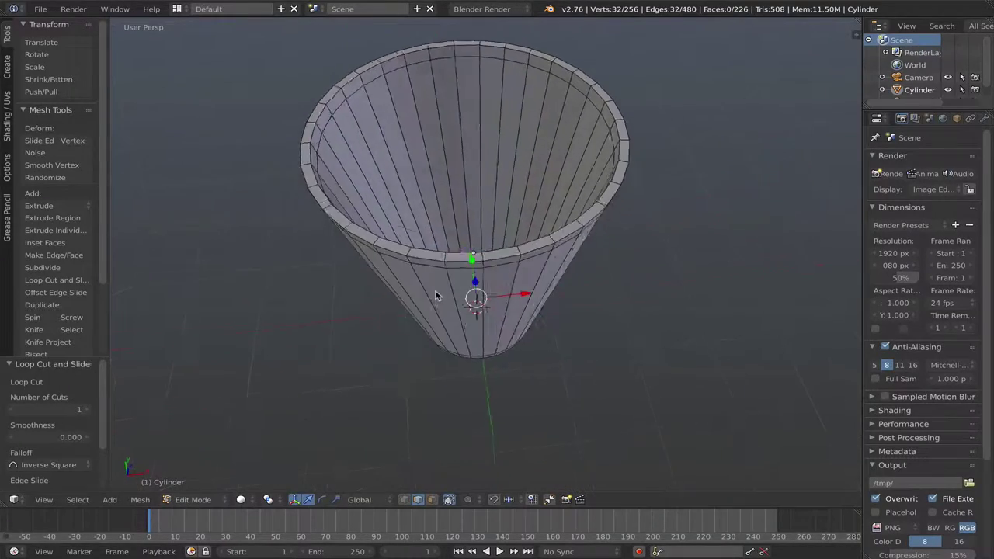
Step: Check the new loops in Wireframe shading, then return to Solid
click(241, 499)
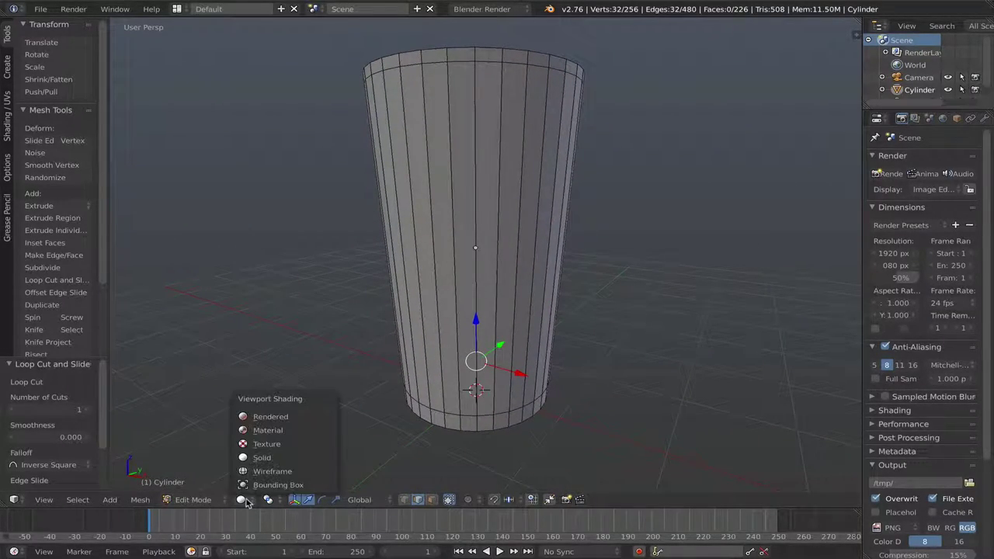
click(259, 473)
mouse_move(244, 375)
middle_down()
mouse_move(344, 380)
mouse_move(320, 375)
middle_up()
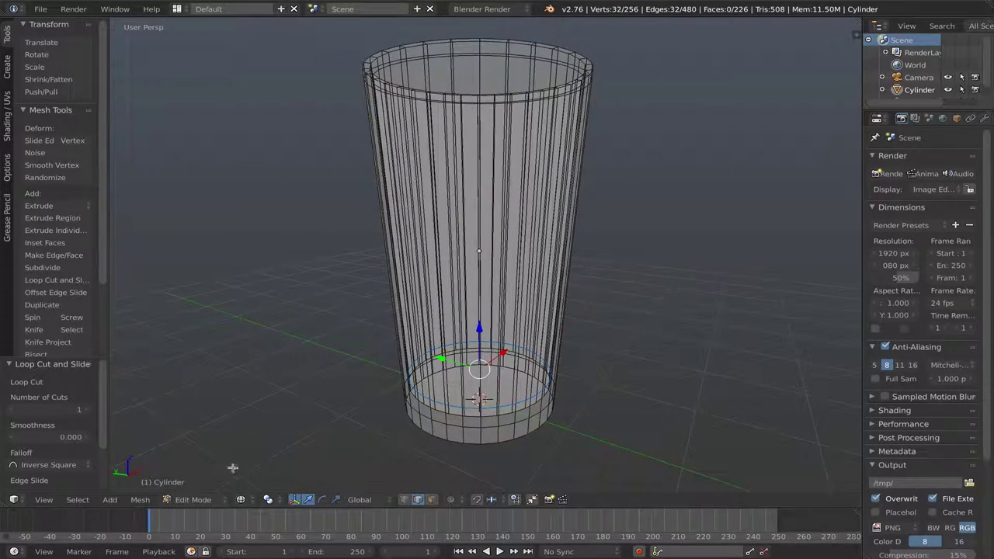
click(241, 499)
click(251, 458)
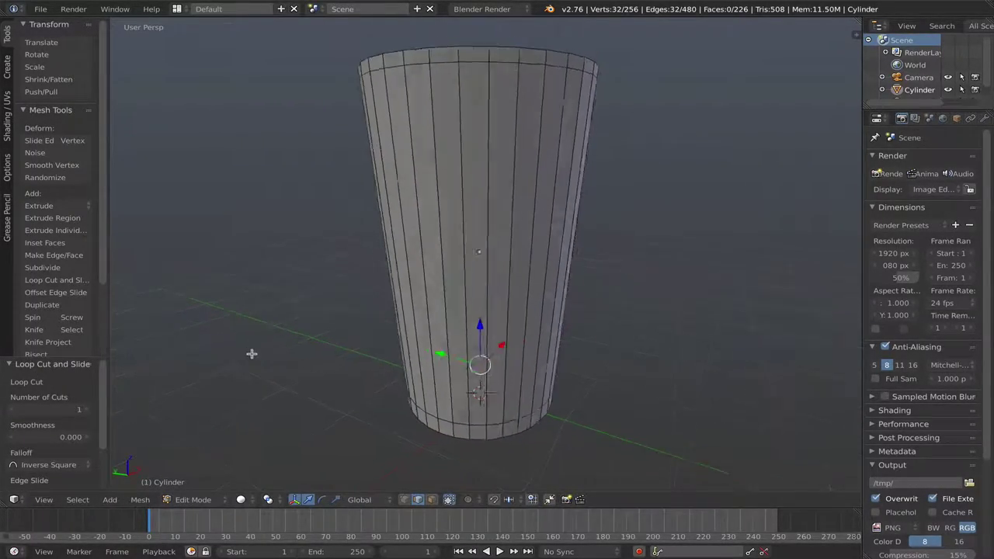
middle_drag(251, 354, 273, 370)
Step: Add a Subdivision Surface modifier to the cup
click(970, 118)
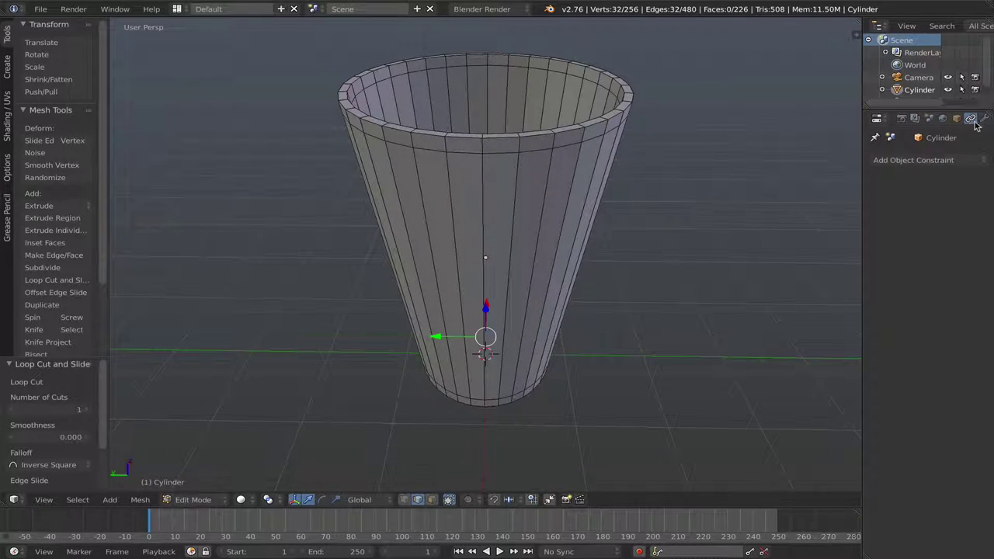
click(984, 118)
click(931, 160)
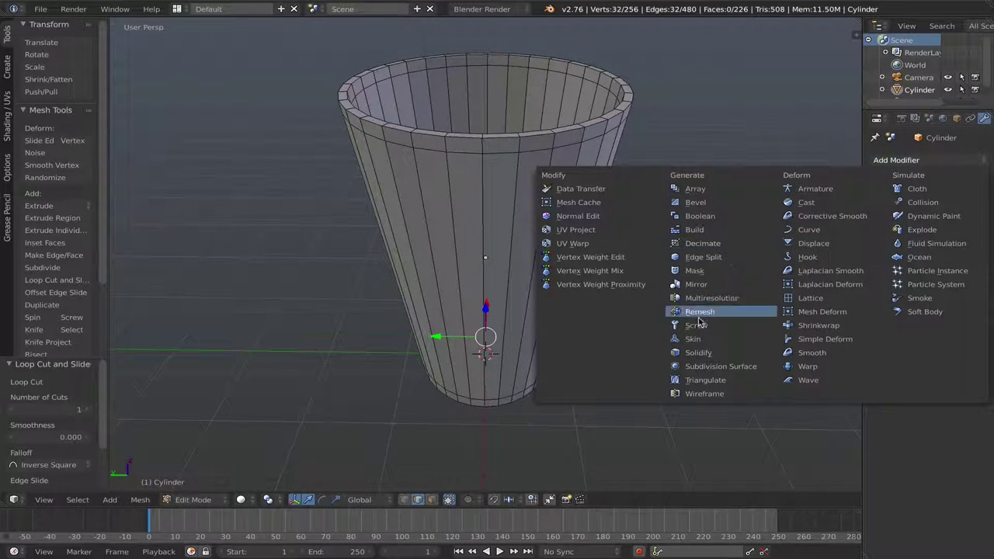
click(707, 370)
middle_drag(654, 324, 619, 311)
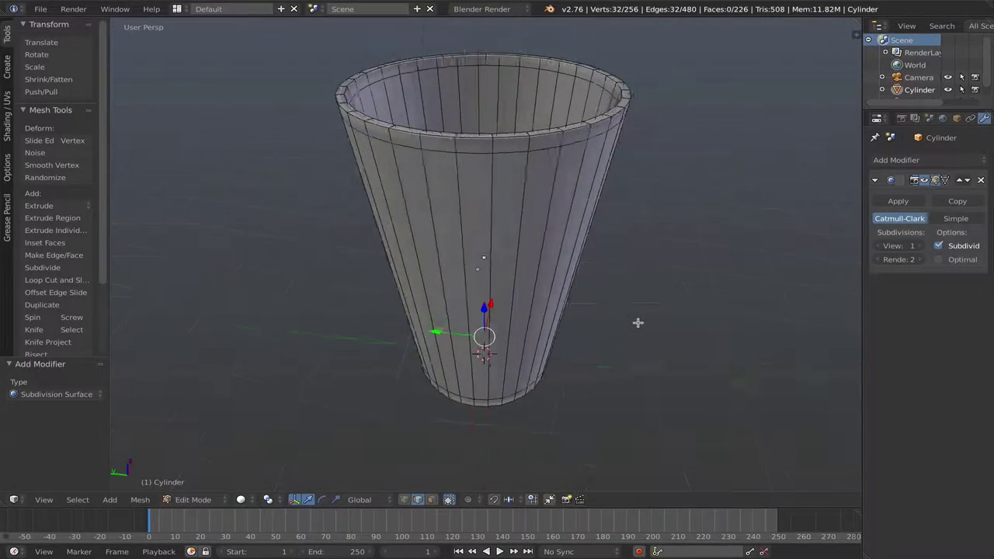
Step: Try viewport subdivision levels 1–3, then set View back to 0
click(916, 246)
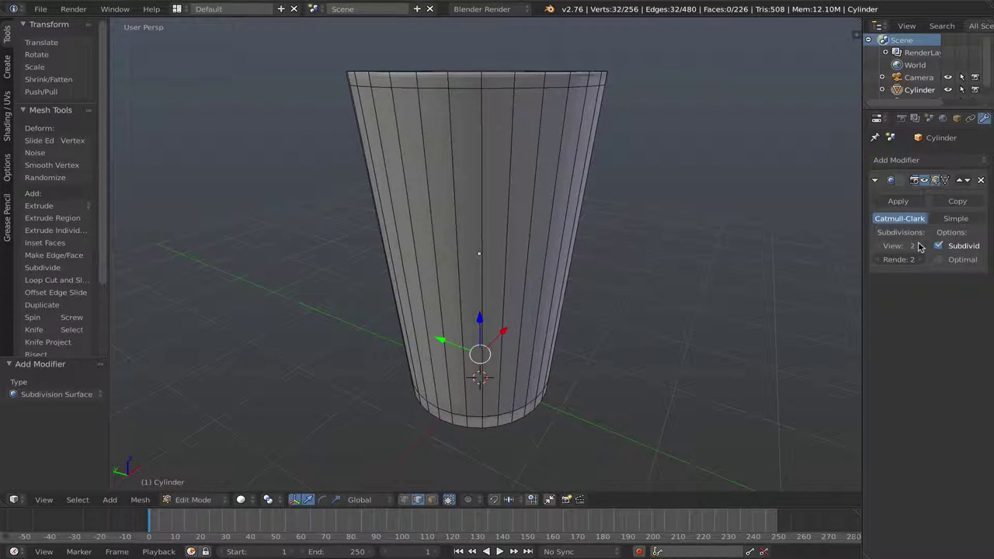
mouse_move(787, 246)
middle_down()
mouse_move(660, 233)
mouse_move(644, 219)
mouse_move(685, 283)
mouse_move(687, 274)
mouse_move(712, 288)
mouse_move(726, 271)
mouse_move(723, 280)
mouse_move(710, 271)
mouse_move(748, 268)
middle_up()
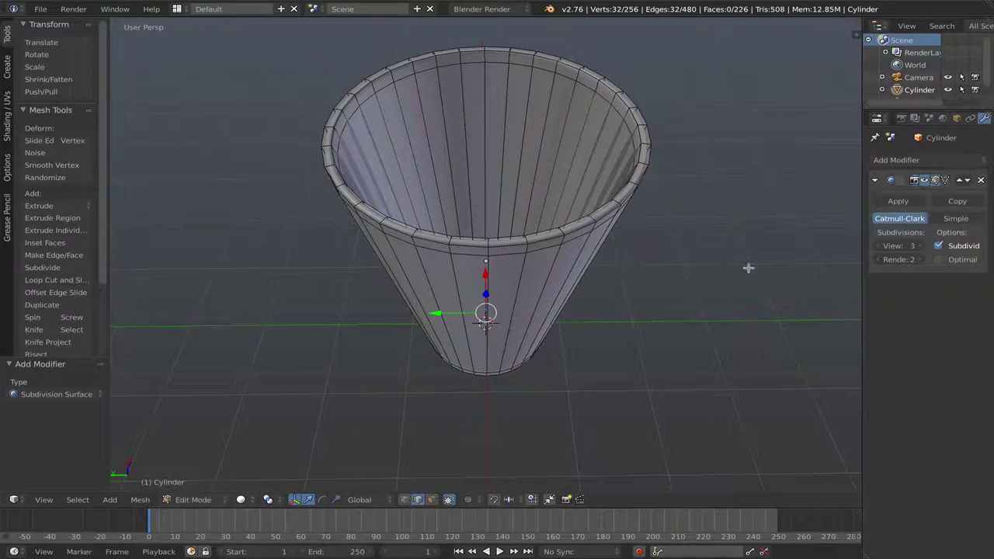
middle_drag(763, 228, 770, 251)
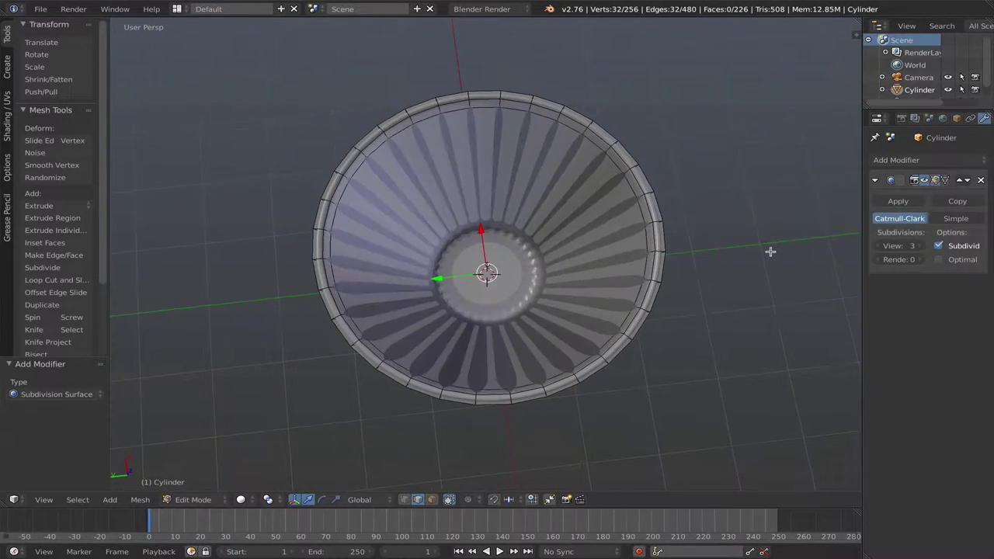
click(875, 247)
click(875, 247)
click(875, 247)
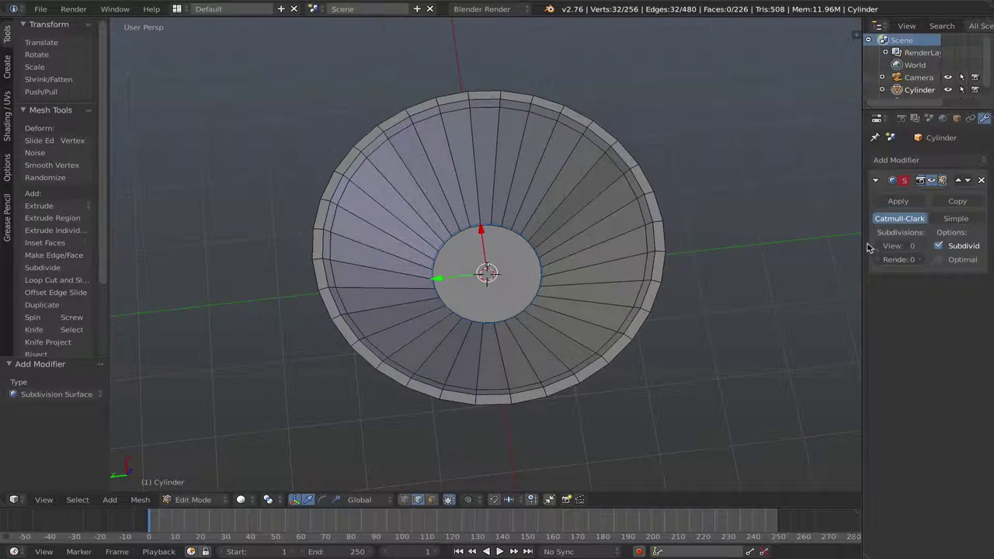
click(922, 247)
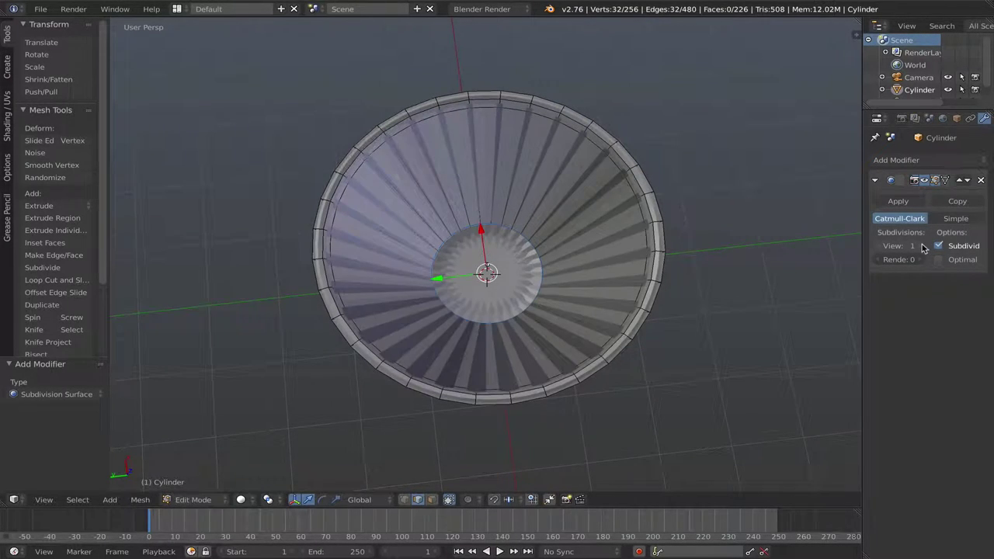
click(875, 247)
click(488, 306)
middle_drag(488, 306, 480, 296)
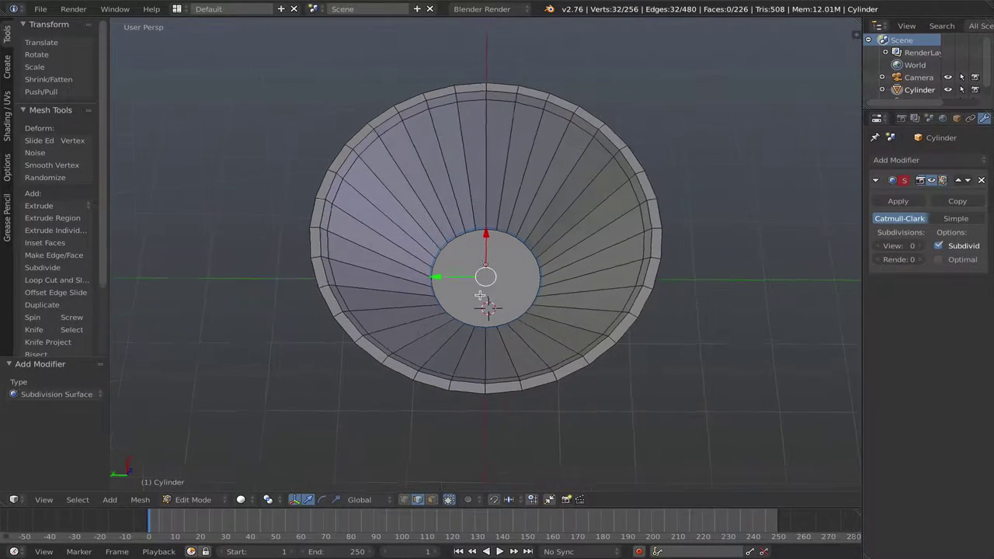
Step: Add an edge loop on the cup's inner wall
key(ctrl+r)
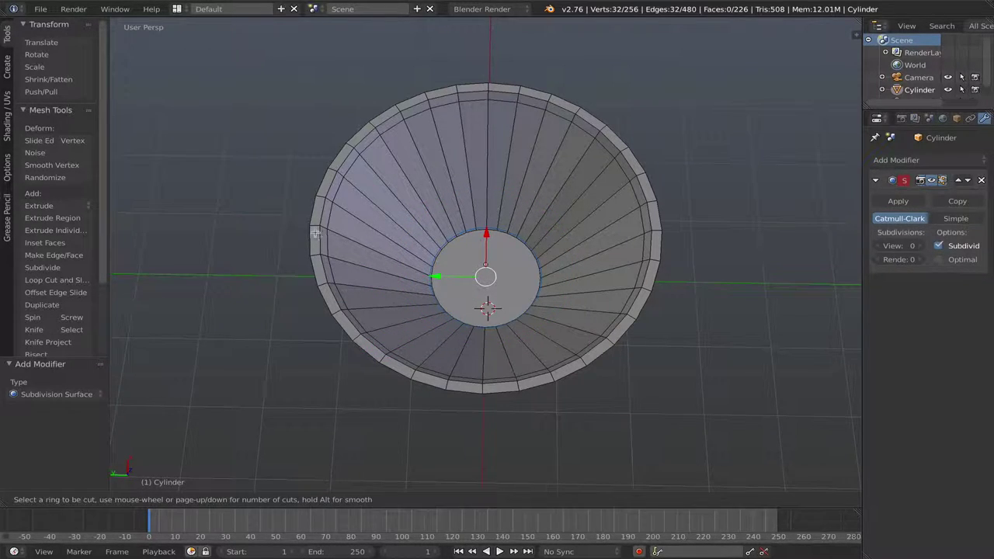
click(396, 238)
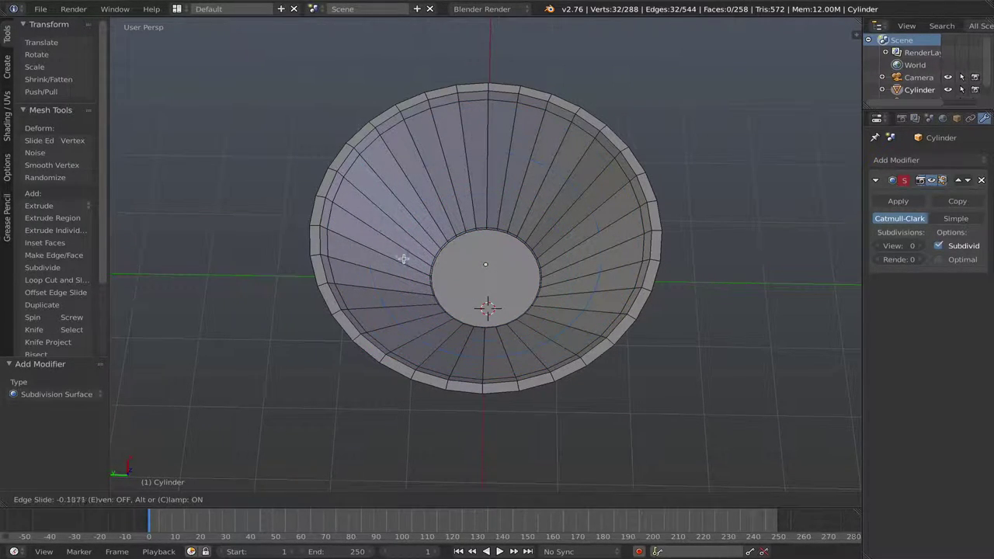
click(461, 303)
middle_drag(460, 303, 474, 256)
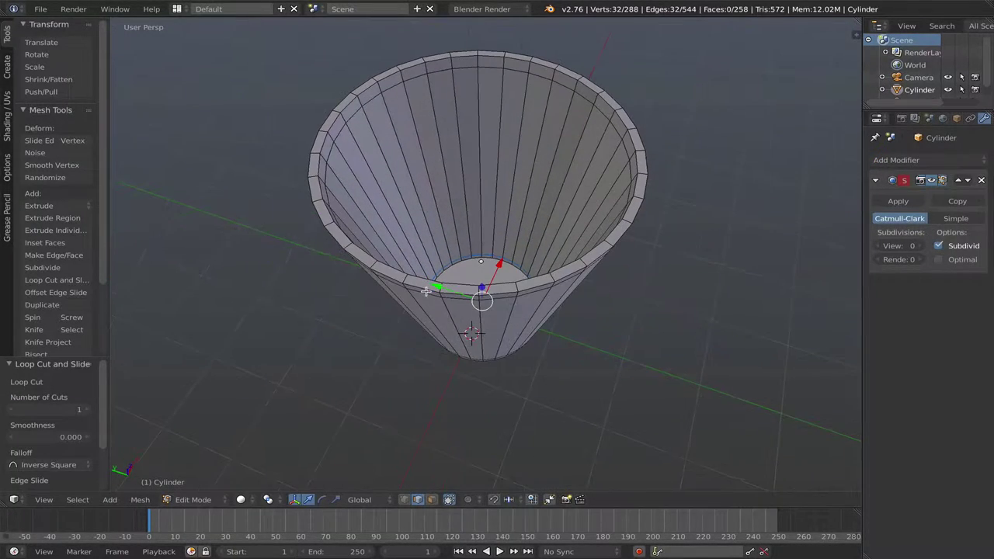
Step: Preview subdivision at level 2, reset it to 0, and undo two loop cuts
click(923, 247)
click(923, 247)
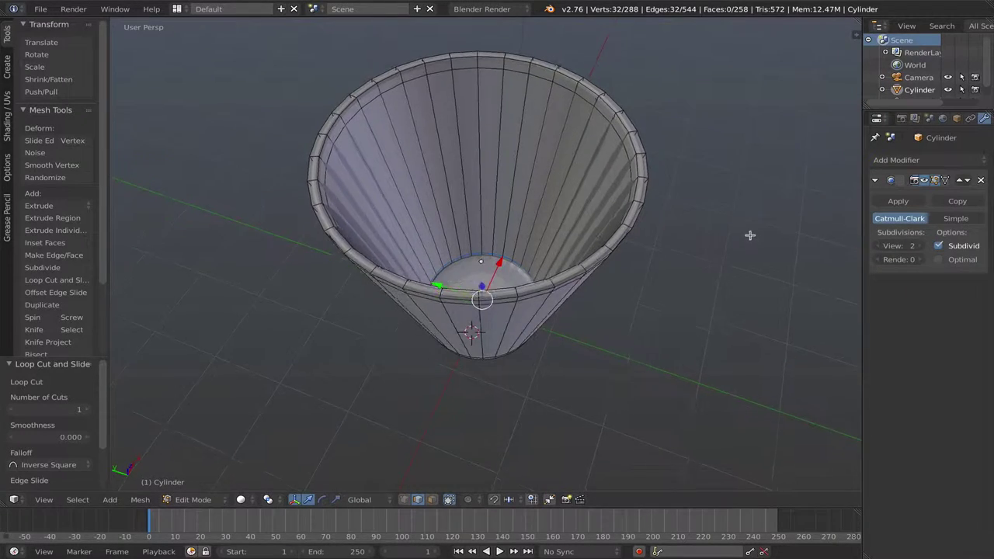
middle_drag(750, 231, 756, 246)
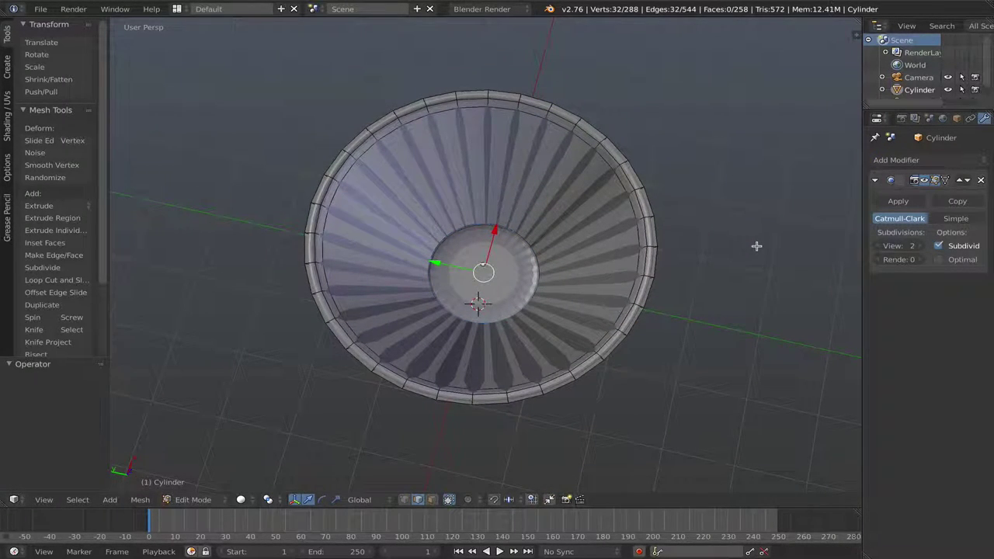
click(878, 245)
click(878, 245)
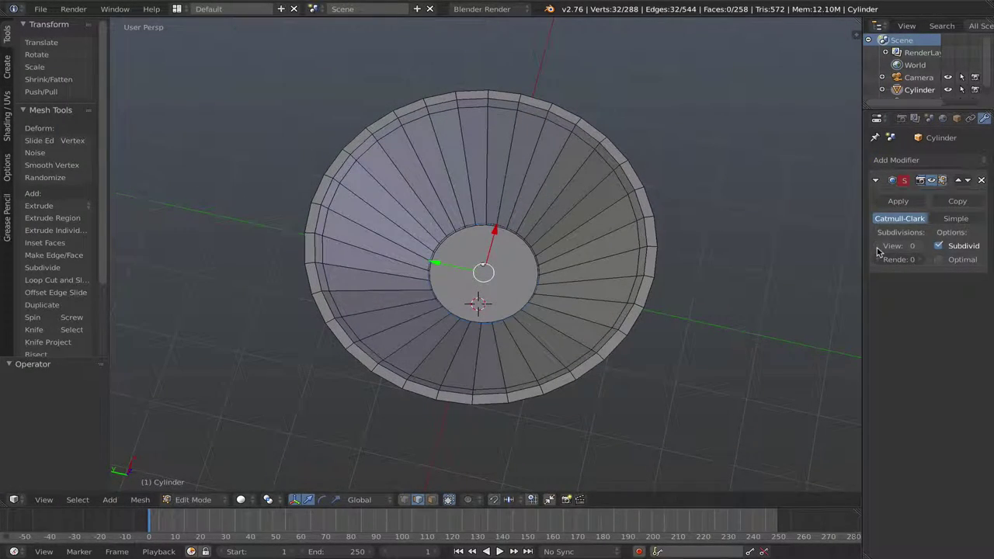
key(ctrl+z)
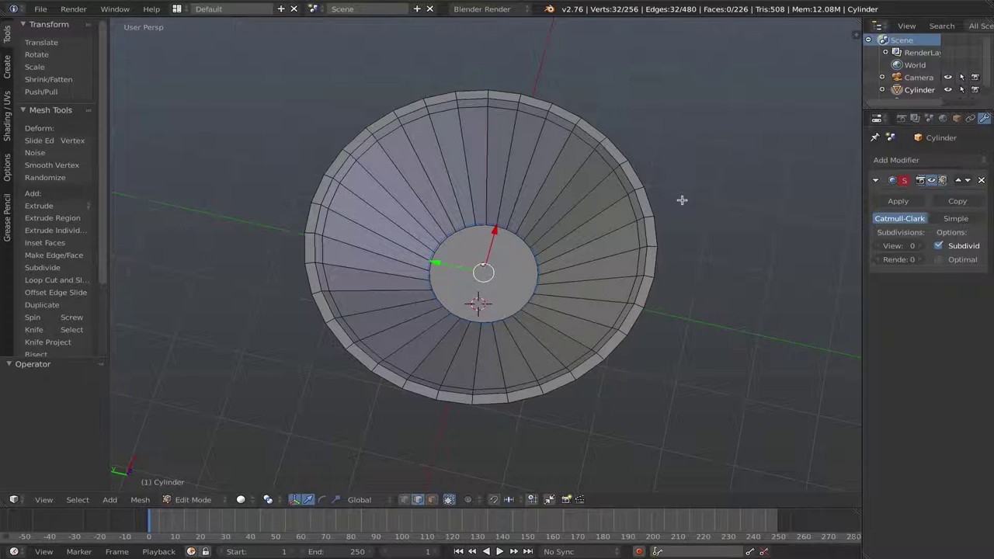
key(ctrl+z)
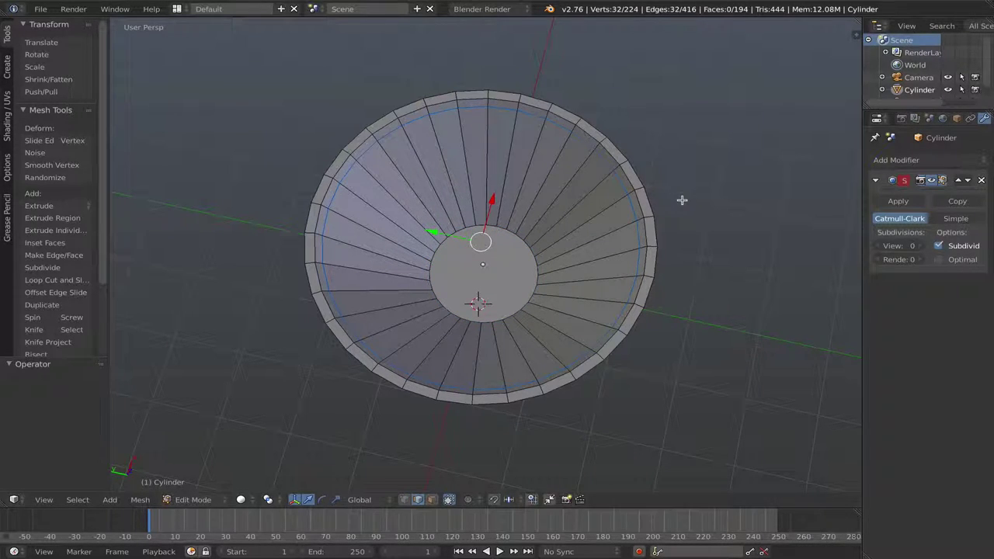
middle_drag(682, 200, 637, 205)
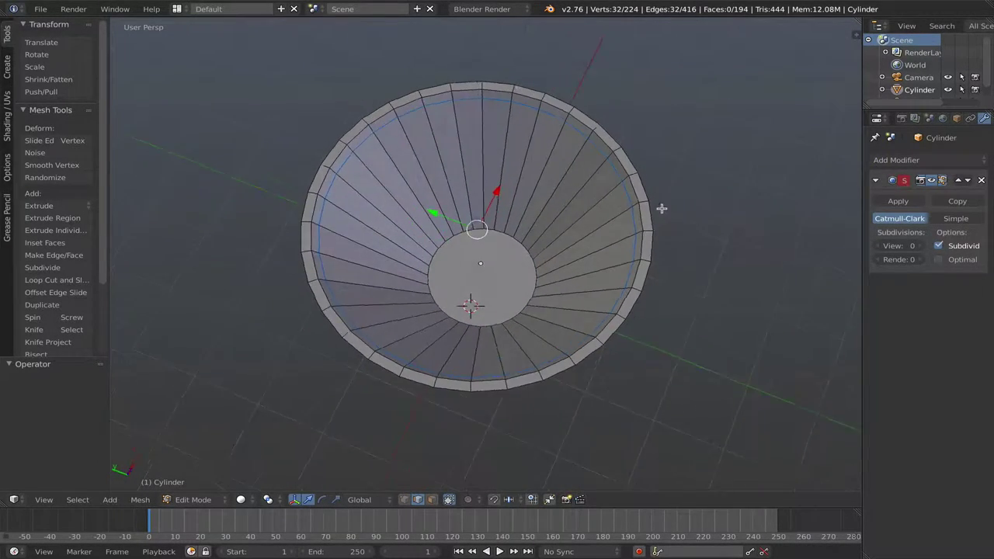
Step: Cut a new edge loop near the base and remove the Subdivision Surface modifier
key(ctrl+r)
click(489, 194)
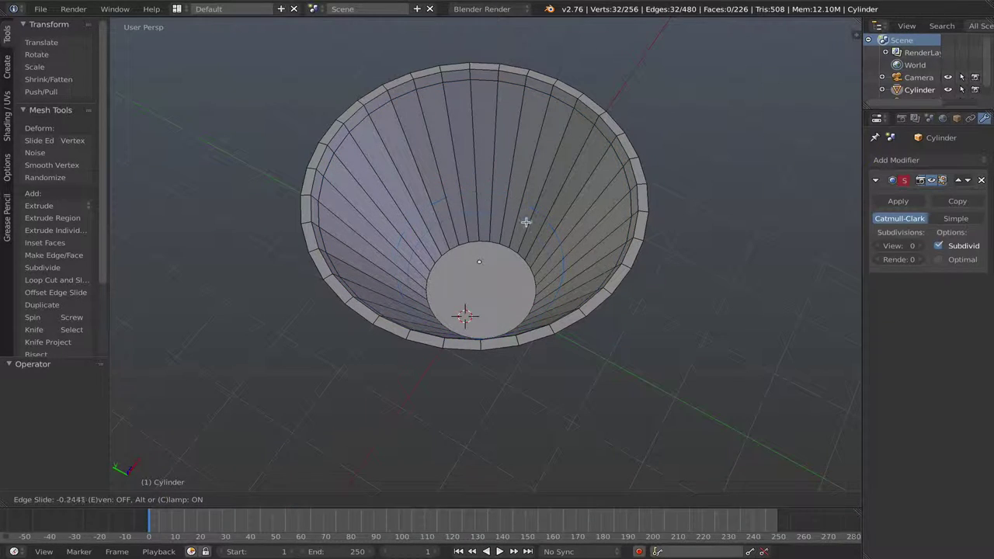
click(534, 272)
mouse_move(581, 316)
middle_down()
mouse_move(543, 285)
mouse_move(583, 271)
middle_up()
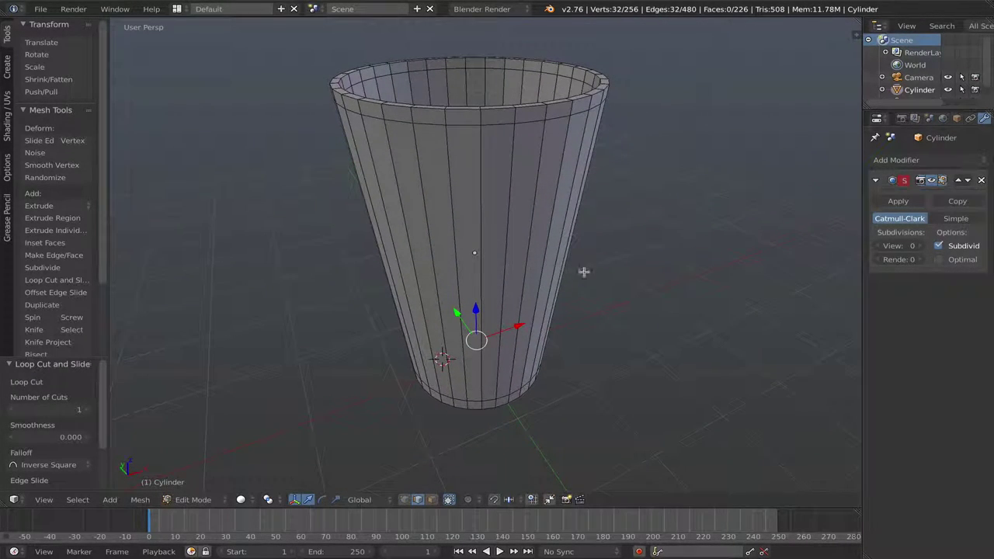
click(980, 179)
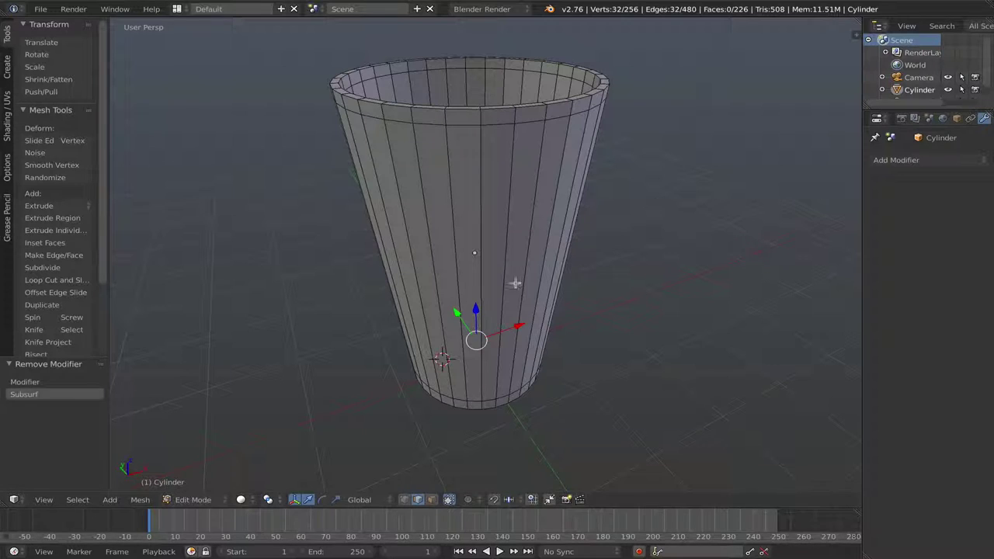
click(191, 500)
Step: Return to Object Mode, then add and remove a Subdivision Surface modifier
click(191, 482)
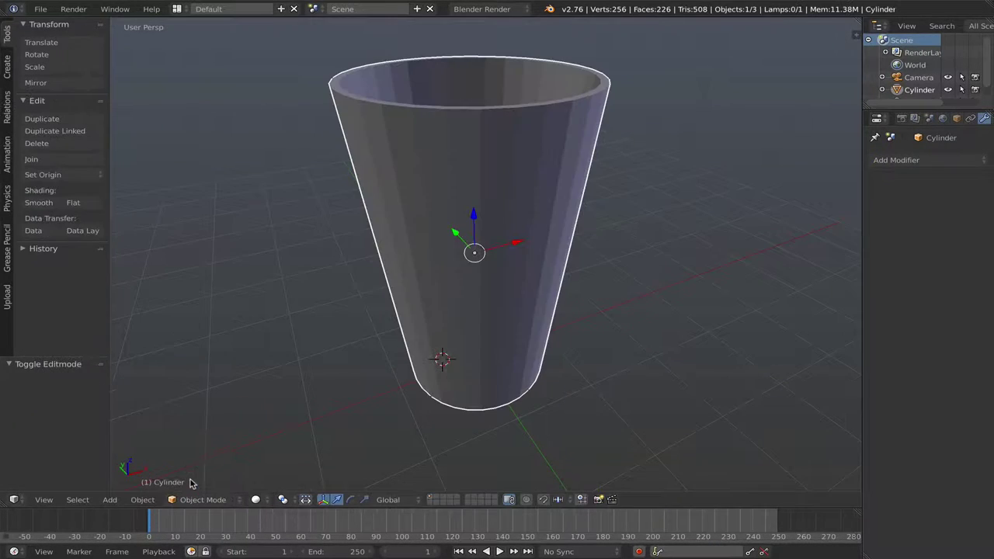
middle_drag(218, 370, 279, 381)
mouse_move(519, 317)
middle_down()
mouse_move(623, 330)
mouse_move(596, 331)
middle_up()
click(883, 161)
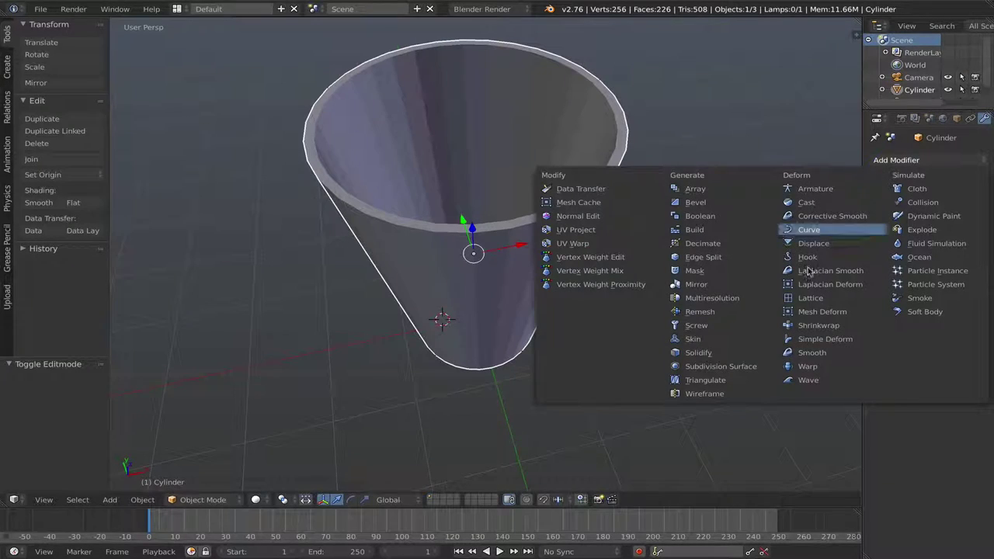
click(703, 371)
mouse_move(621, 339)
middle_down()
mouse_move(517, 322)
mouse_move(506, 288)
mouse_move(445, 212)
mouse_move(456, 226)
middle_up()
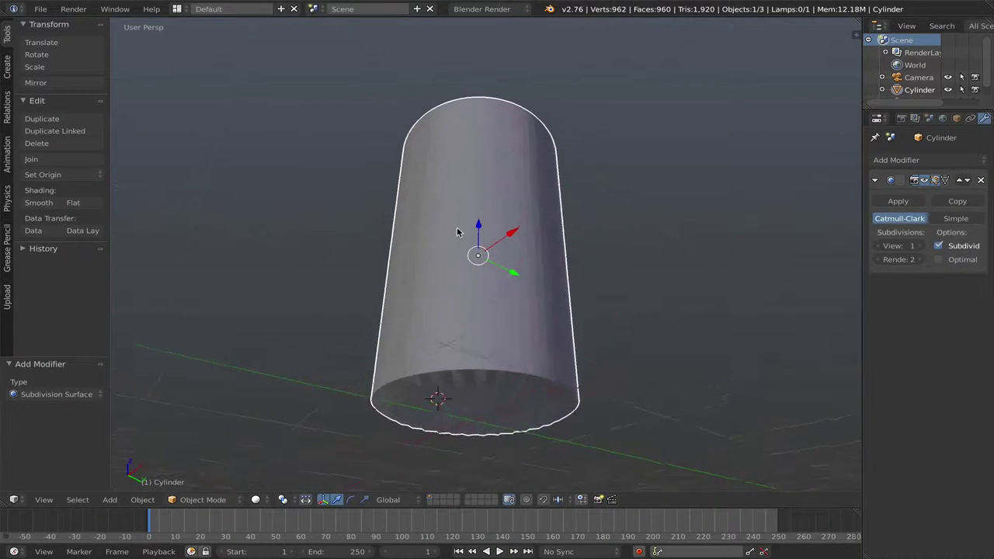
click(980, 181)
mouse_move(660, 184)
middle_down()
mouse_move(692, 239)
mouse_move(685, 247)
middle_up()
Step: Apply Shade Smooth to the cup and inspect it
click(39, 202)
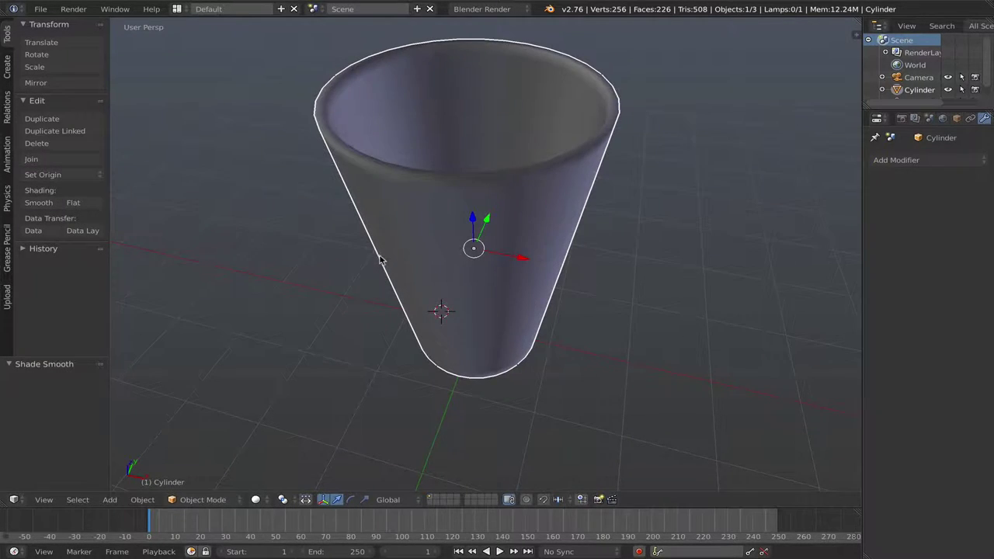
middle_drag(381, 259, 332, 230)
middle_drag(344, 240, 368, 246)
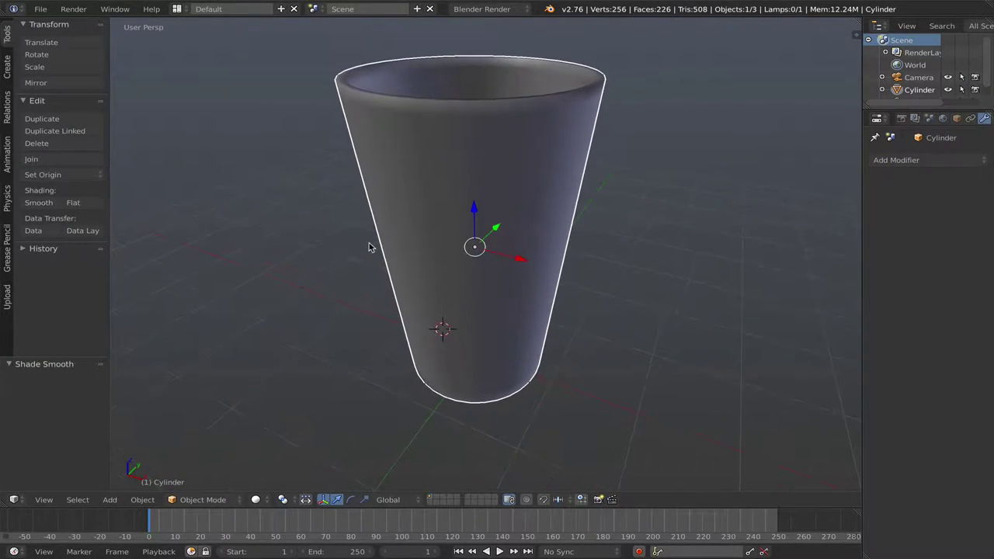
scroll(350, 246, up, 3)
scroll(348, 246, down, 5)
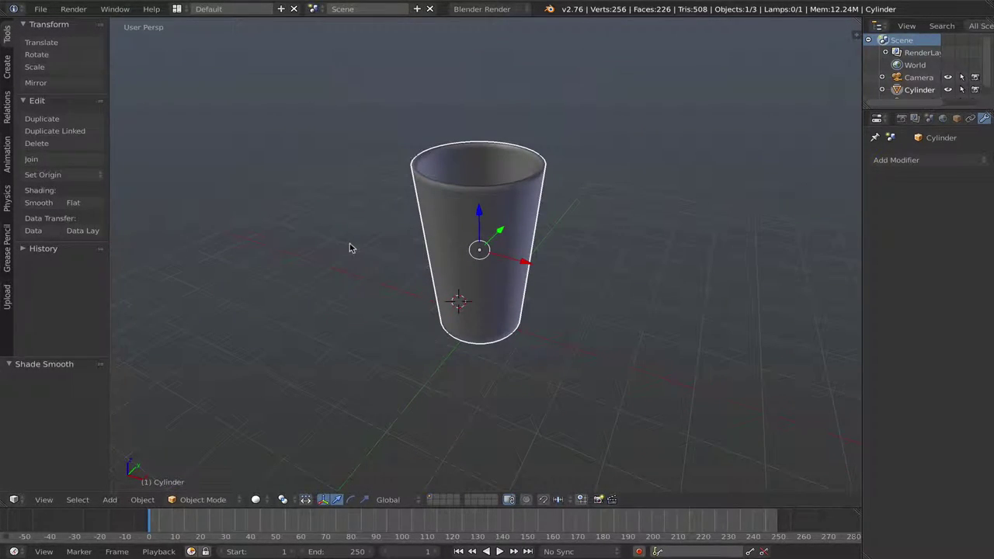
Step: Look through the camera with Lock Camera to View on, framing the cup from above
key(KP_0)
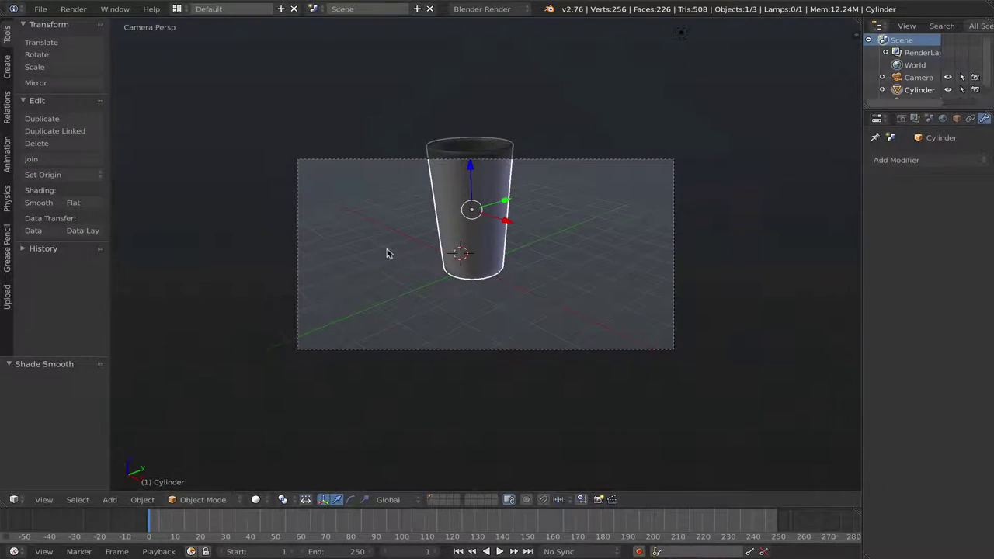
key(n)
click(750, 406)
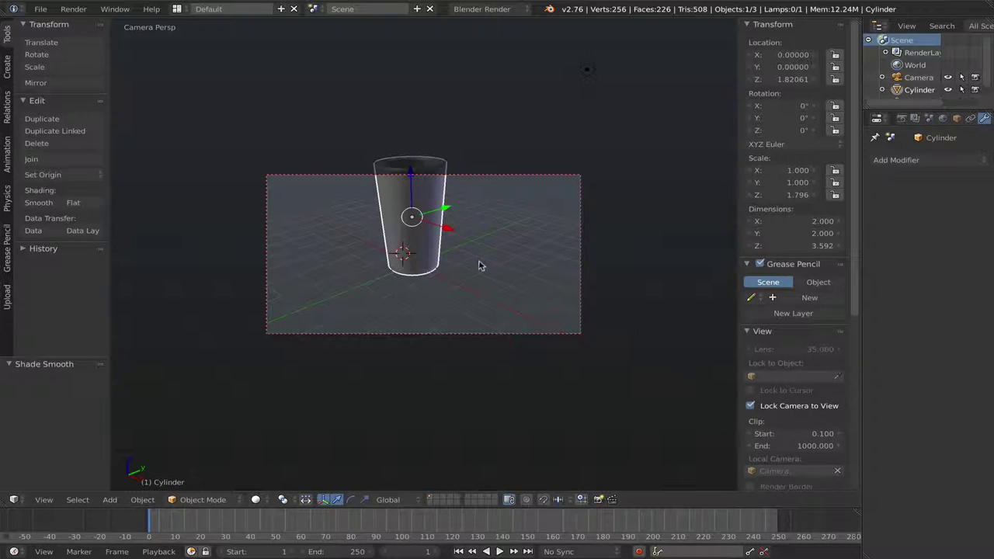
mouse_move(386, 240)
middle_down()
mouse_move(391, 275)
mouse_move(361, 246)
mouse_move(382, 258)
middle_up()
Step: Move the lamp to X 2.54982, Y 0.31516 and recentre the cup in the camera
right_click(604, 124)
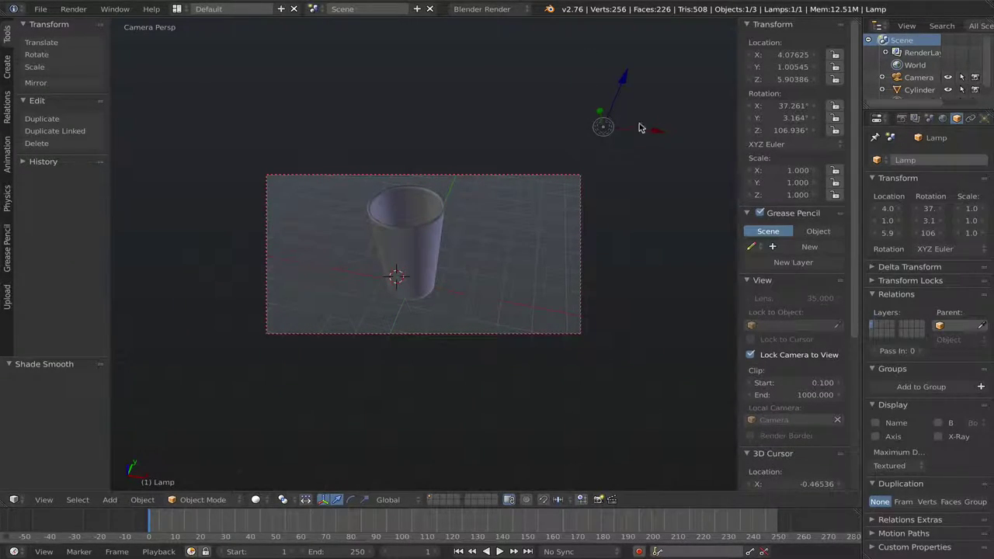
drag(651, 135, 577, 138)
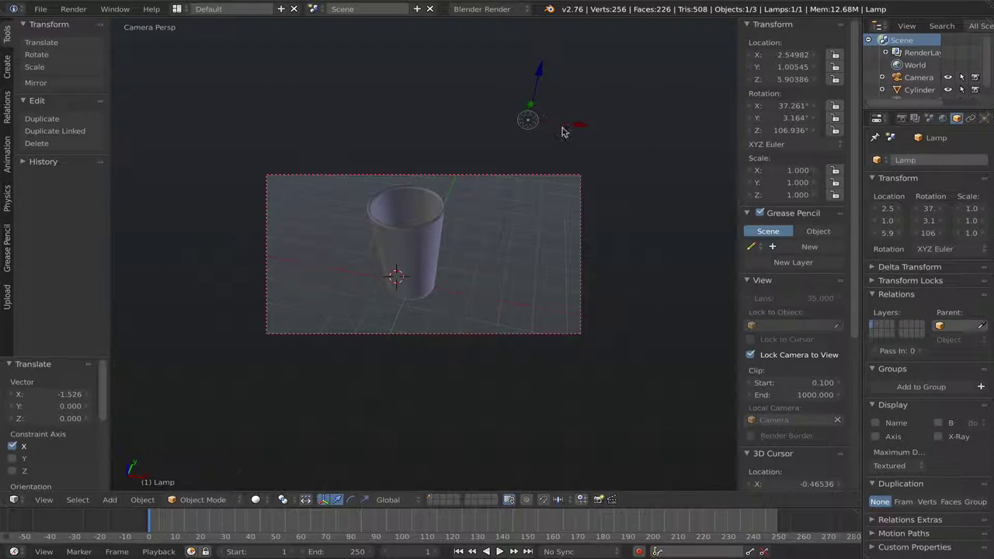
middle_drag(556, 148, 545, 148)
drag(562, 143, 463, 215)
middle_drag(464, 215, 493, 204)
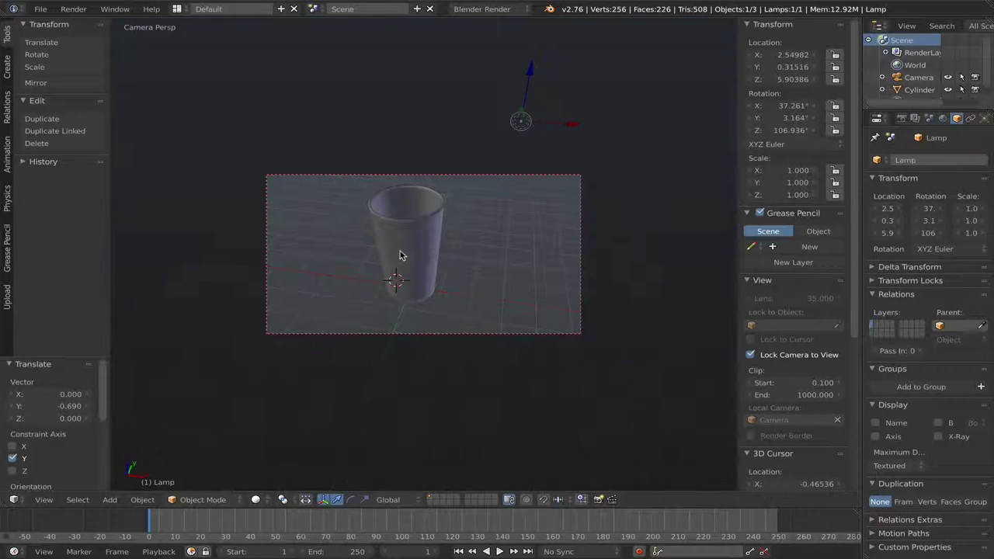
mouse_move(402, 253)
middle_down()
mouse_move(442, 251)
mouse_move(439, 229)
mouse_move(435, 250)
middle_up()
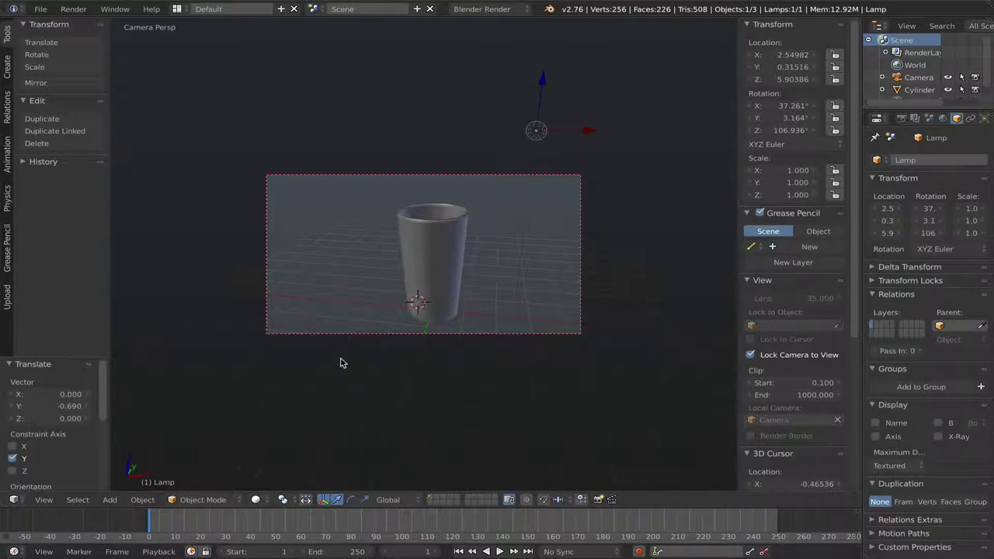
key(KP_0)
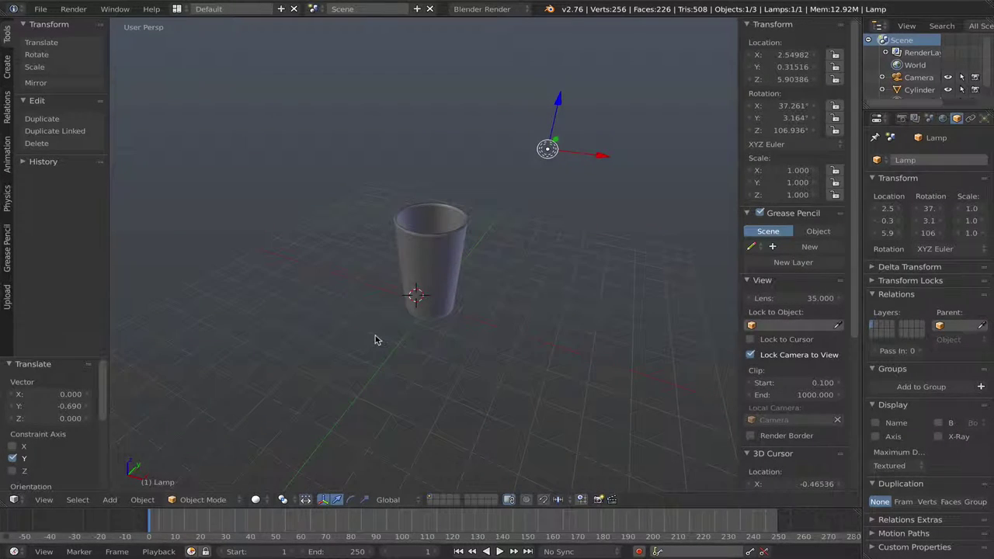
mouse_move(366, 316)
middle_down()
mouse_move(412, 295)
mouse_move(396, 295)
mouse_move(378, 343)
middle_up()
Step: Add a plane, scale it about 7.9 (15.8 units across), and lower it to the cup's base
key(shift+a)
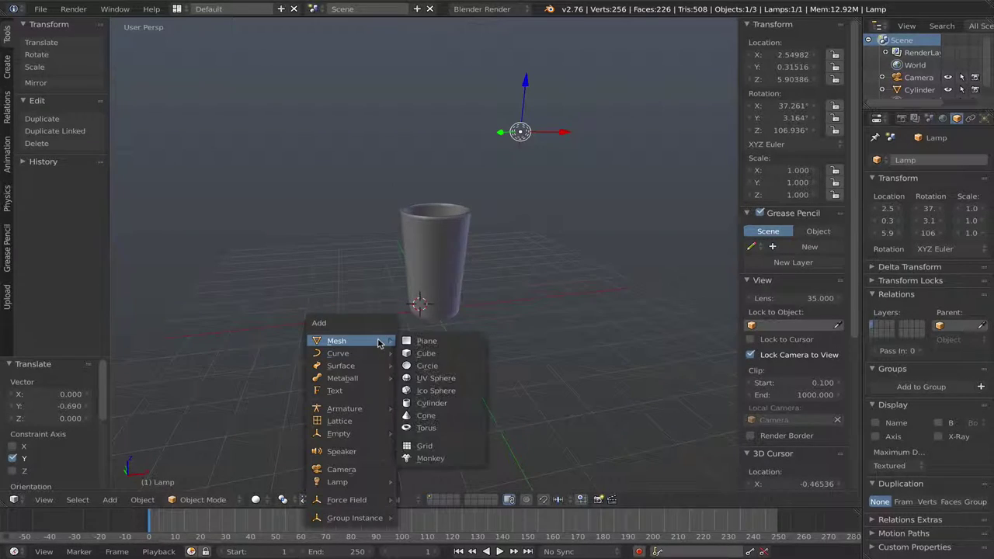
click(414, 343)
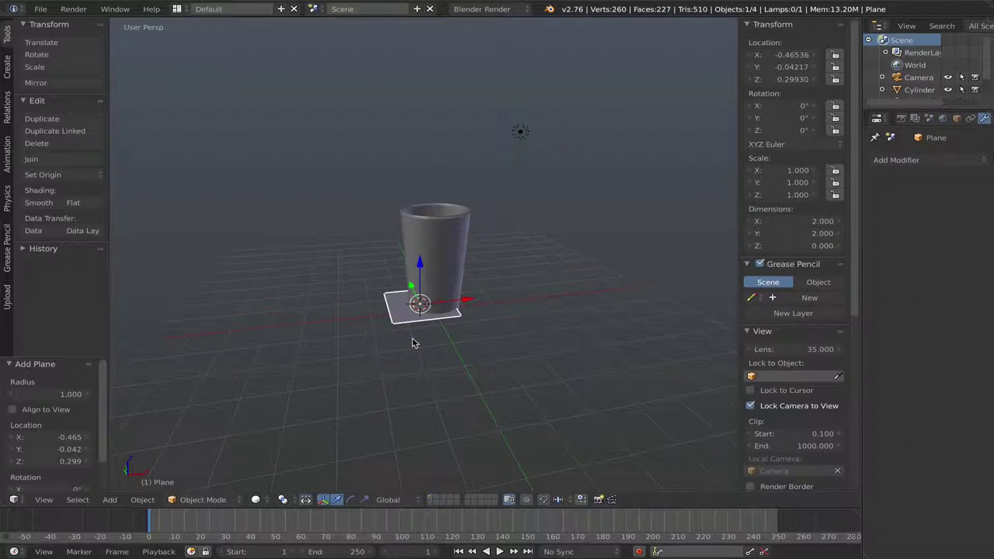
key(s)
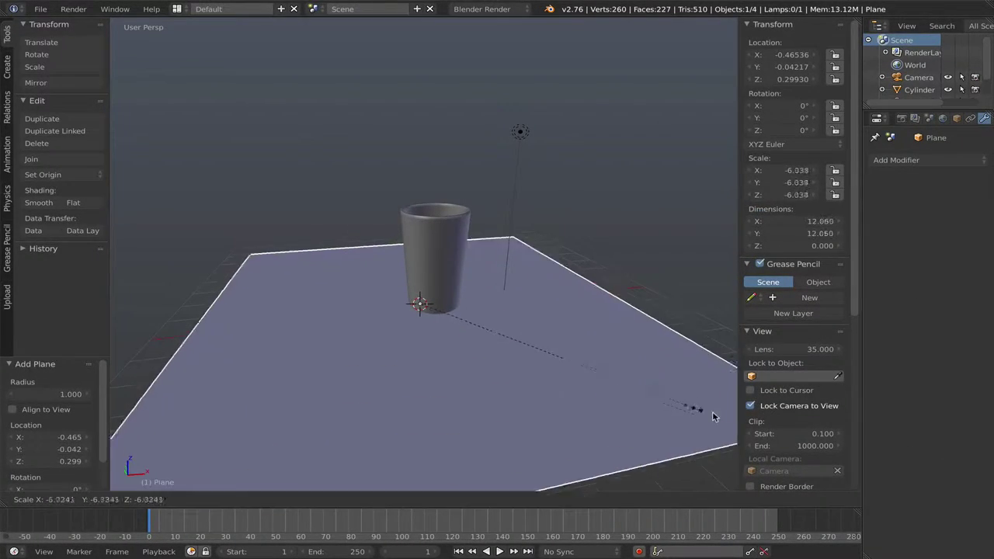
click(146, 423)
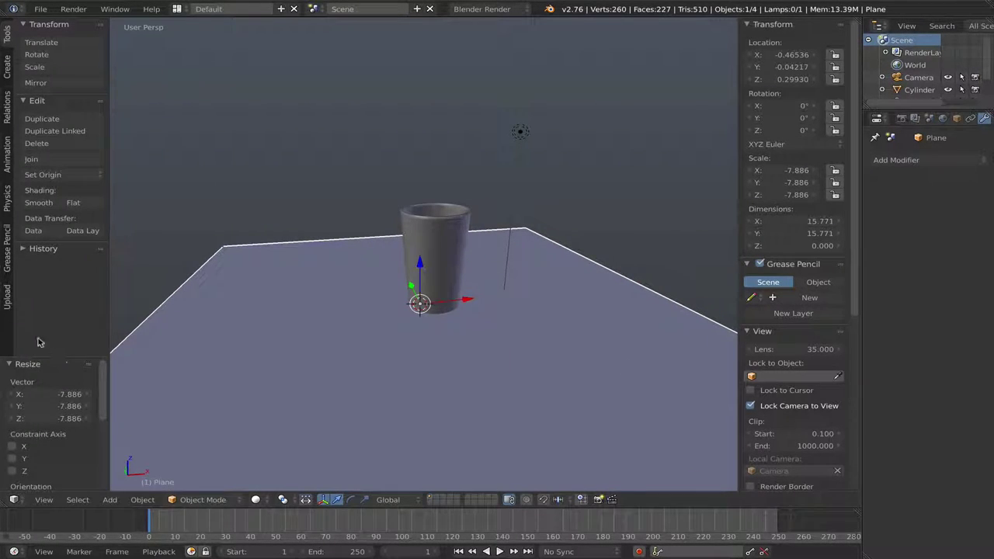
key(KP_3)
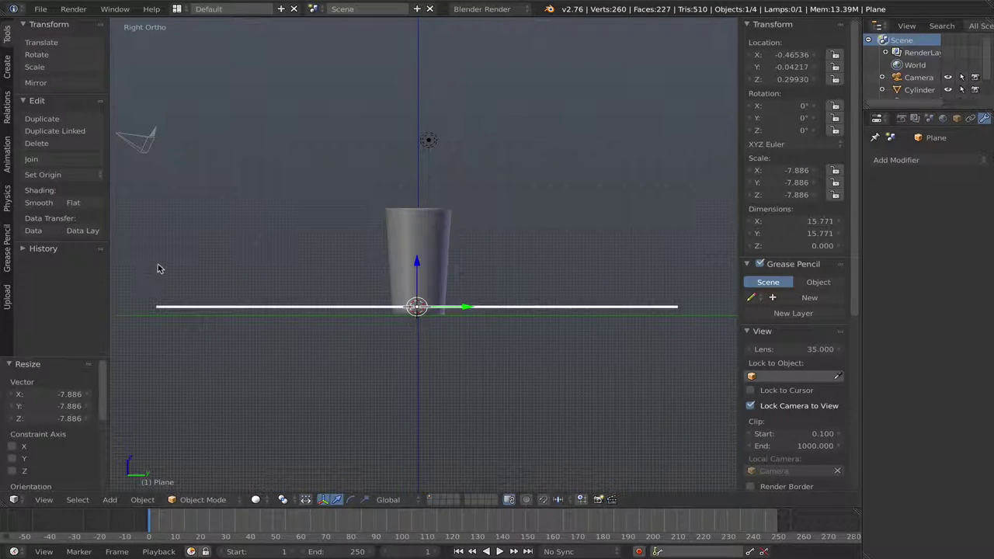
drag(417, 264, 415, 274)
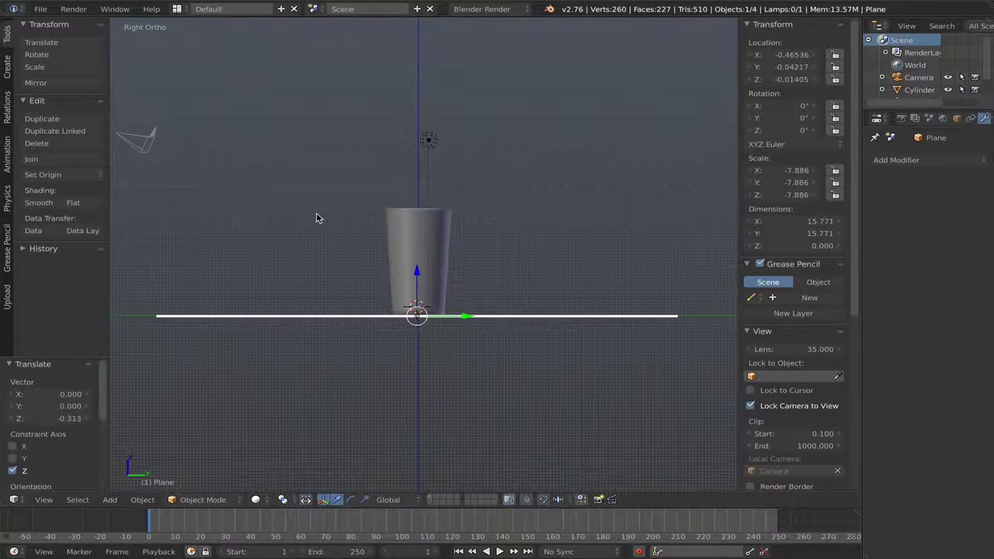
Step: Reframe the camera looking down at the cup, then turn off Lock Camera to View
key(KP_0)
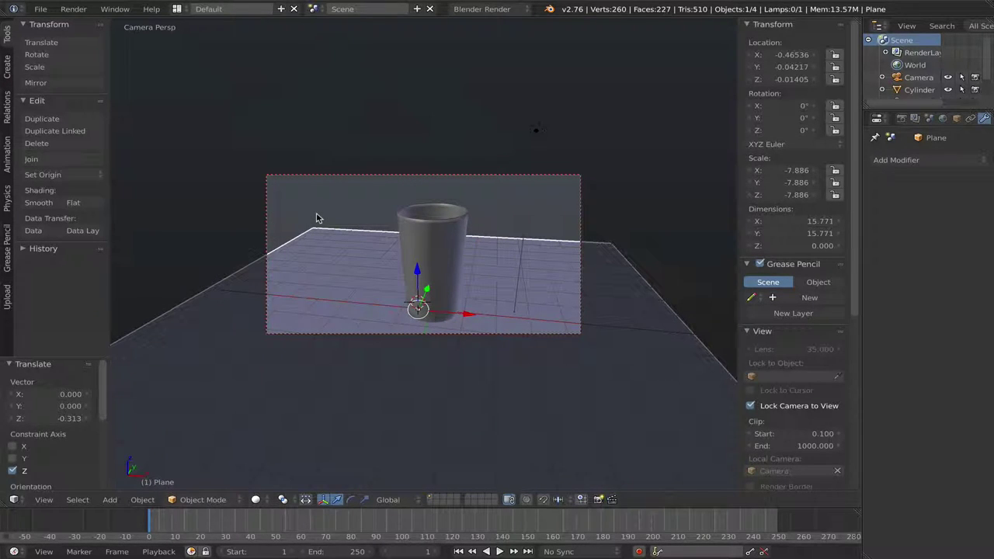
mouse_move(318, 233)
middle_down()
mouse_move(431, 252)
mouse_move(407, 261)
middle_up()
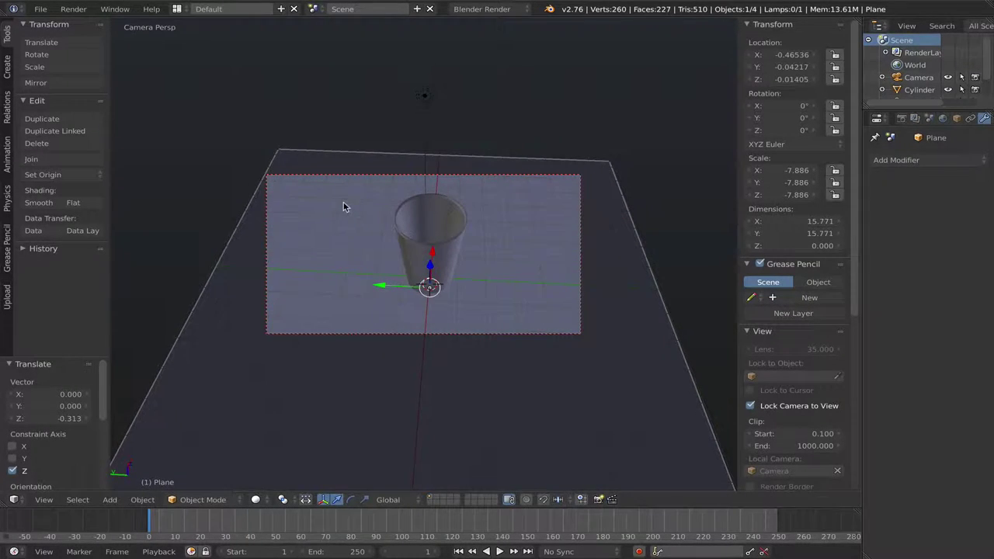
key(KP_3)
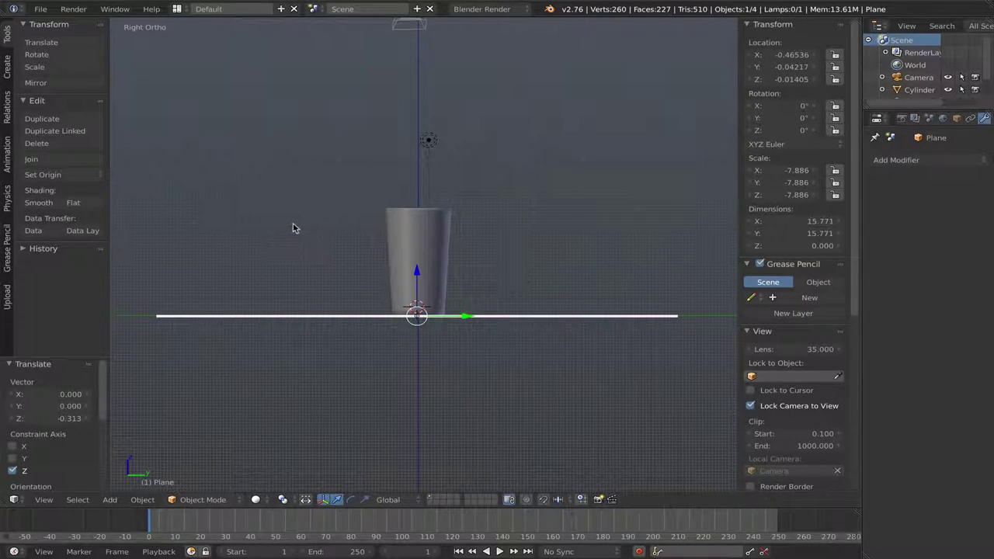
key(KP_0)
click(750, 406)
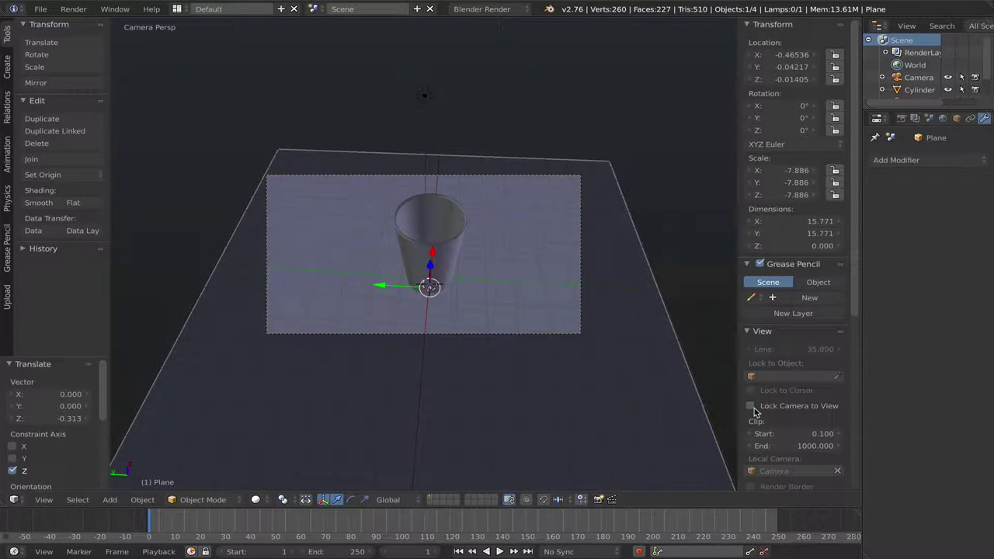
Step: Orbit to a frontal perspective view of the plane and select the cup
key(KP_3)
middle_drag(357, 276, 412, 296)
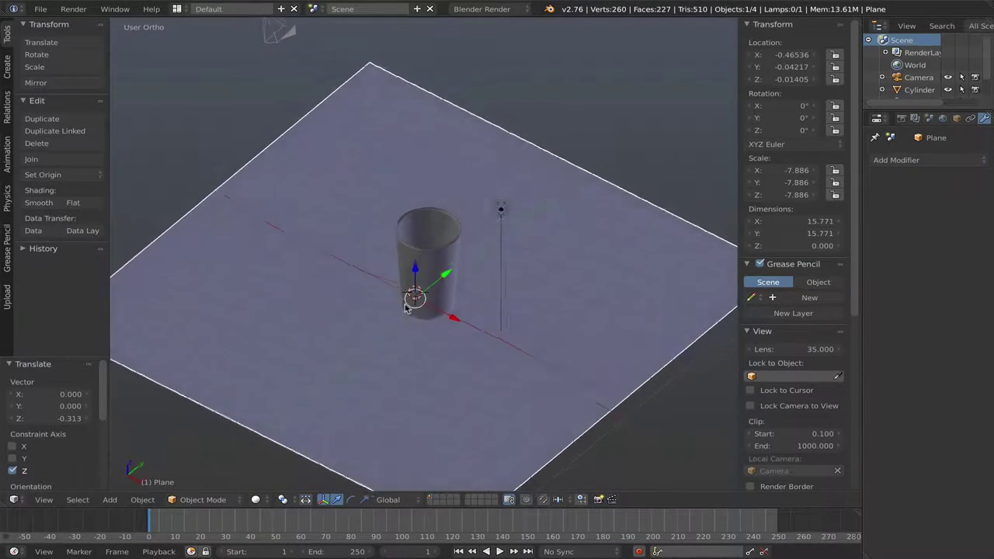
key(KP_5)
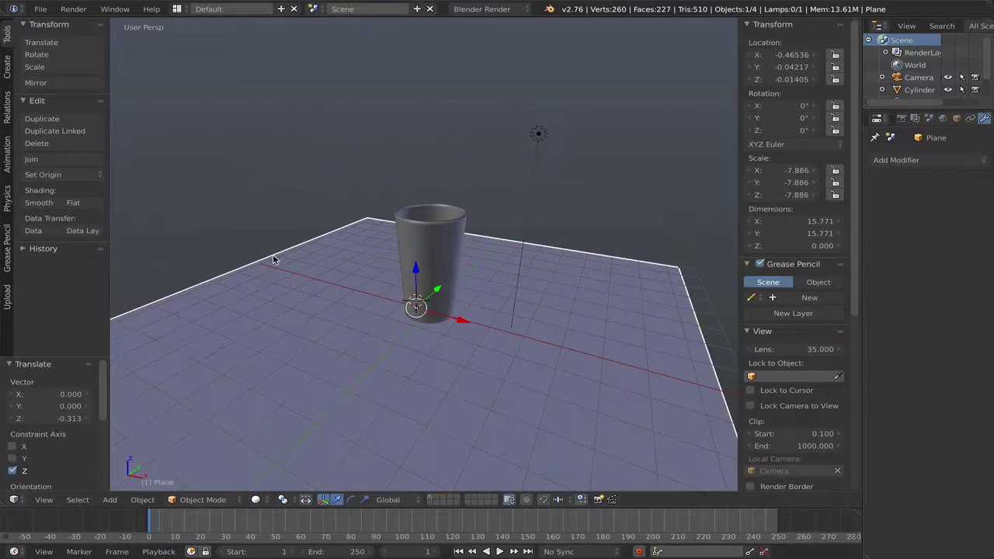
middle_drag(274, 259, 306, 262)
right_click(433, 245)
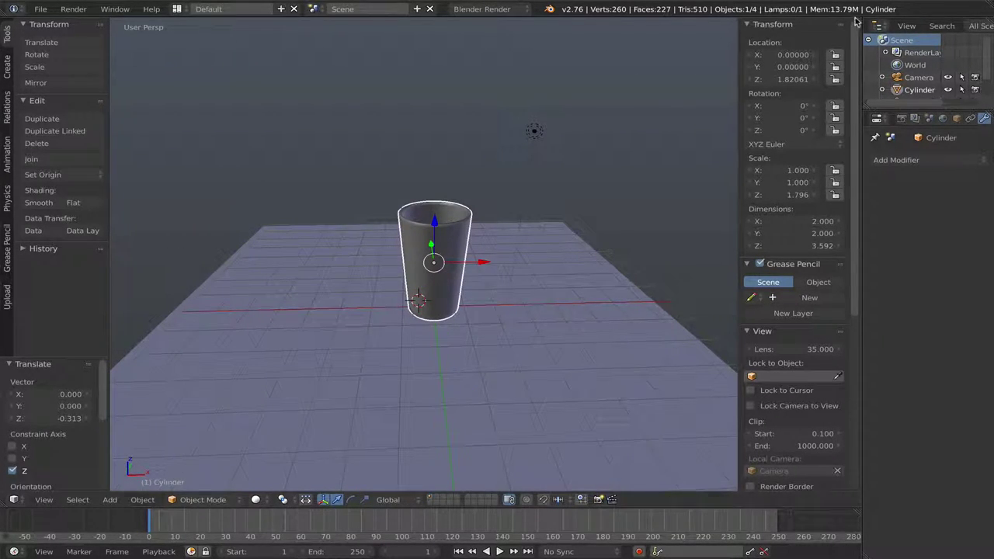
Step: Split the 3D view in two, hide the right view's T/N panels, and make the left a Node Editor
drag(854, 21, 372, 155)
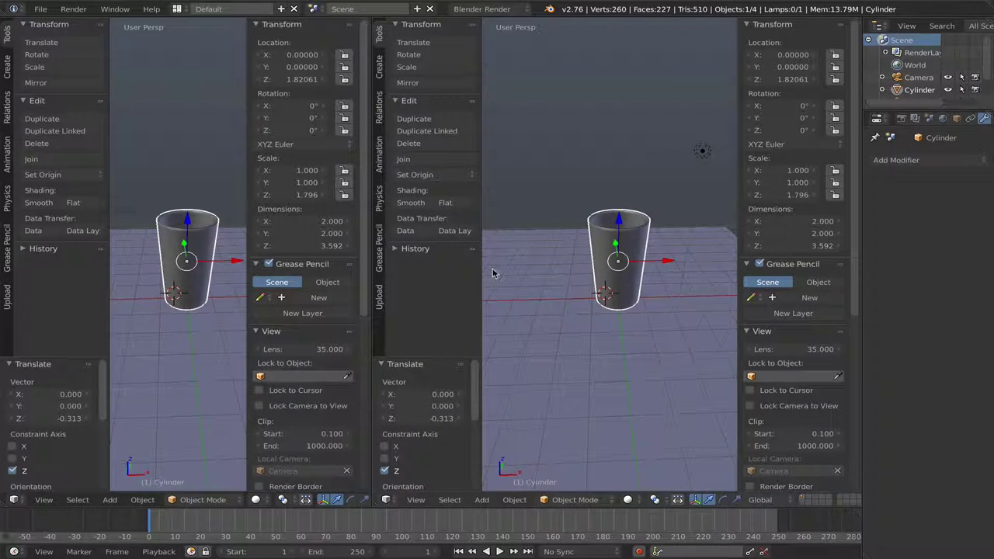
click(492, 270)
key(t)
key(n)
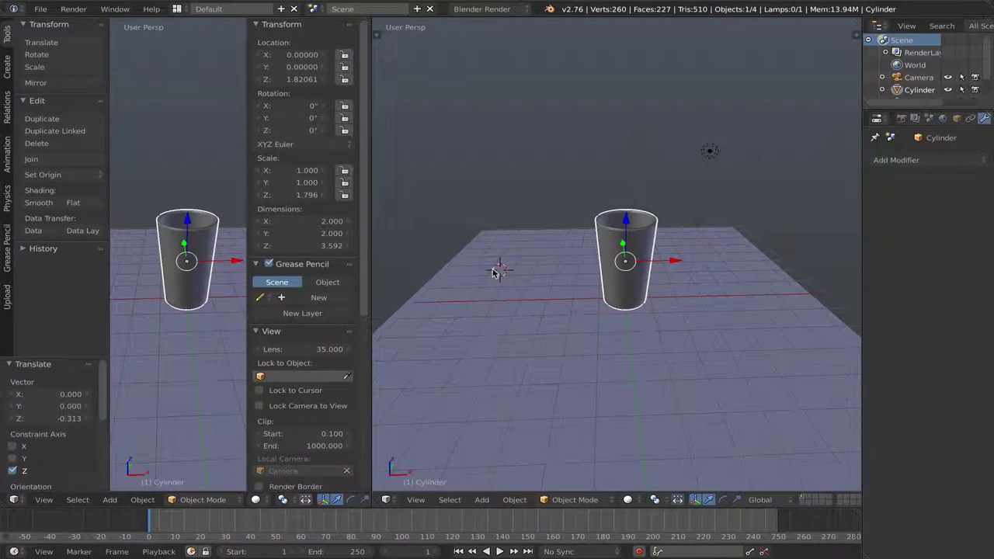
click(182, 352)
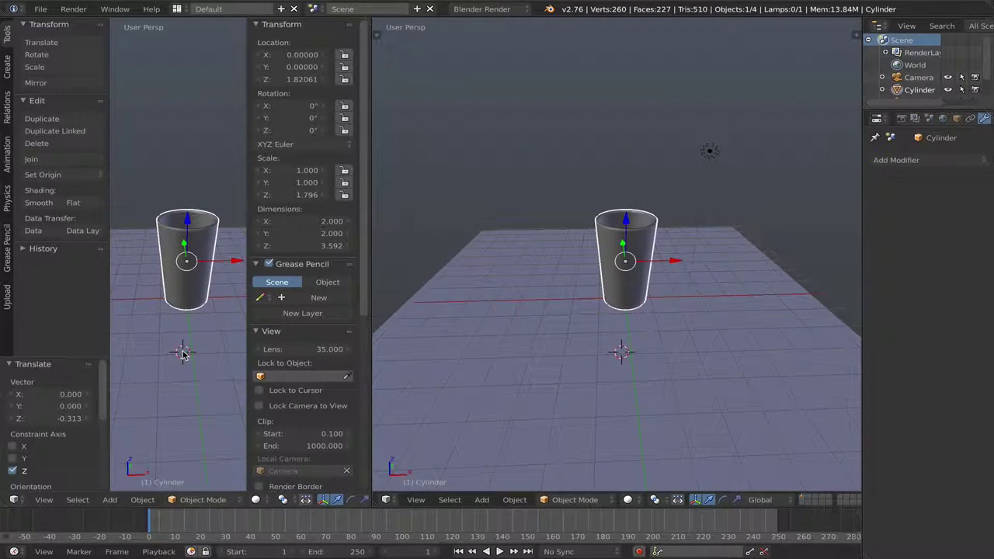
click(15, 500)
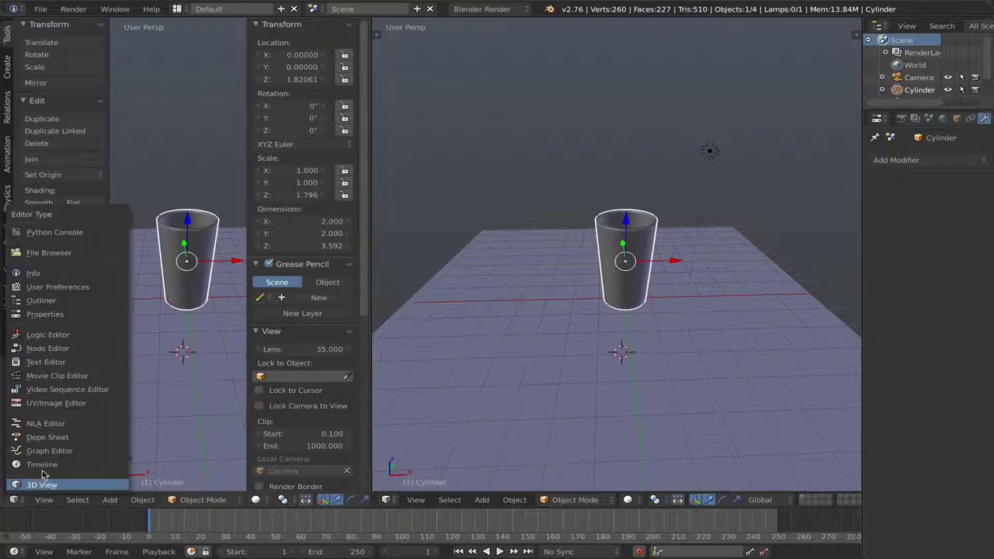
click(42, 349)
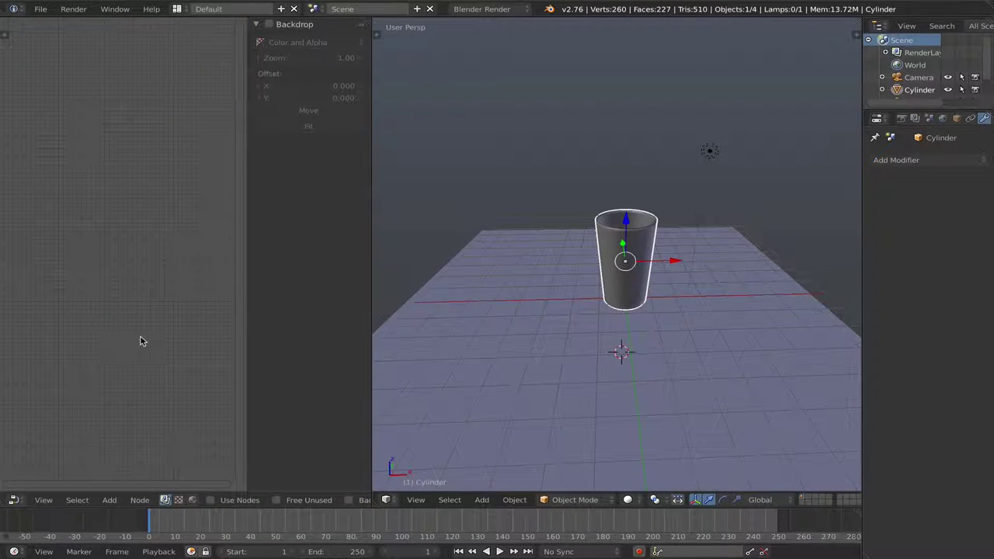
Step: Switch the render engine to Cycles and create a new cup material, Material.001
click(480, 9)
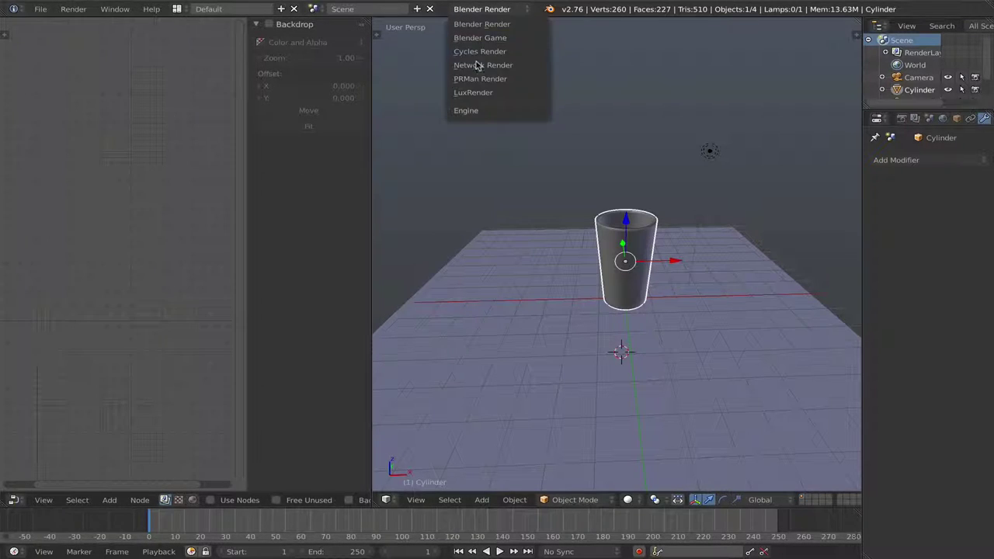
click(475, 49)
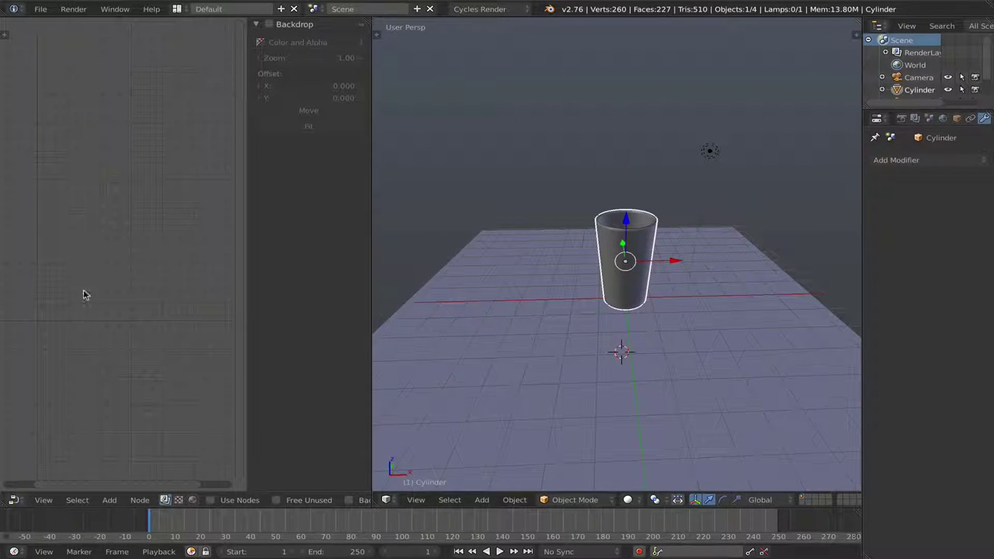
click(943, 118)
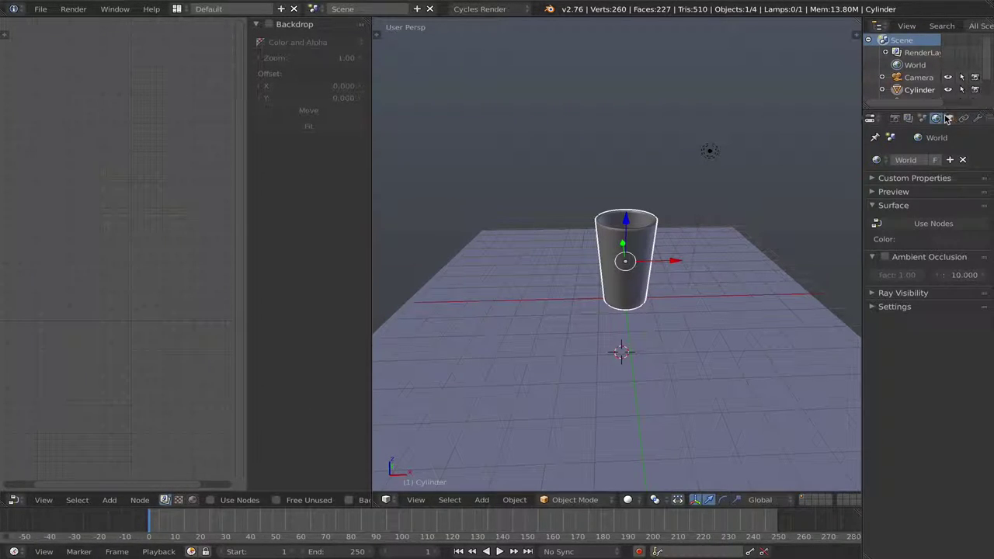
click(942, 118)
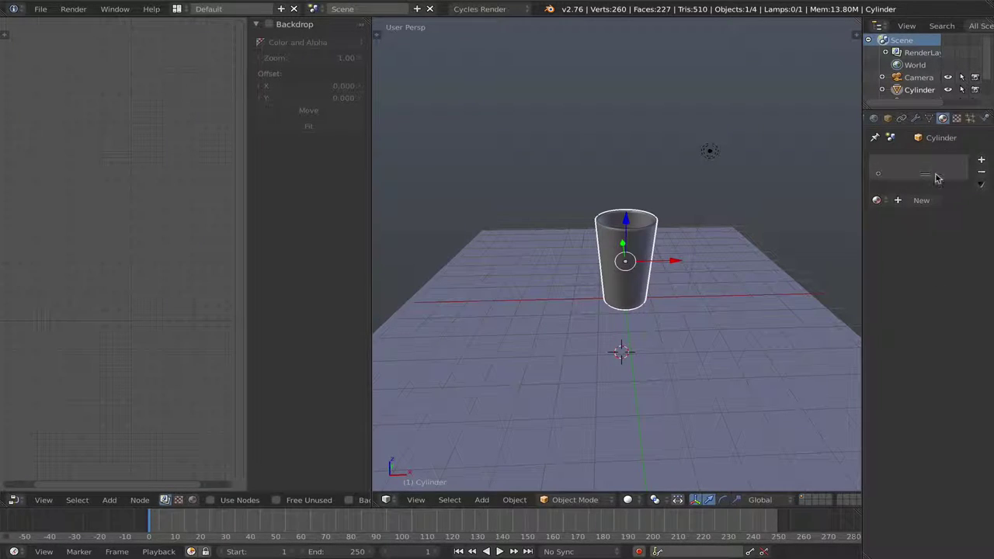
click(922, 200)
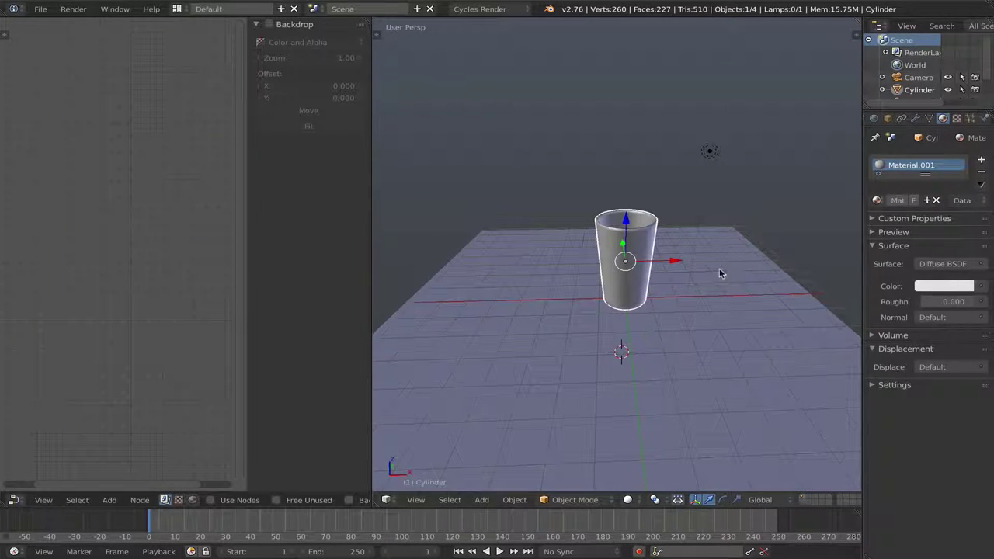
click(936, 268)
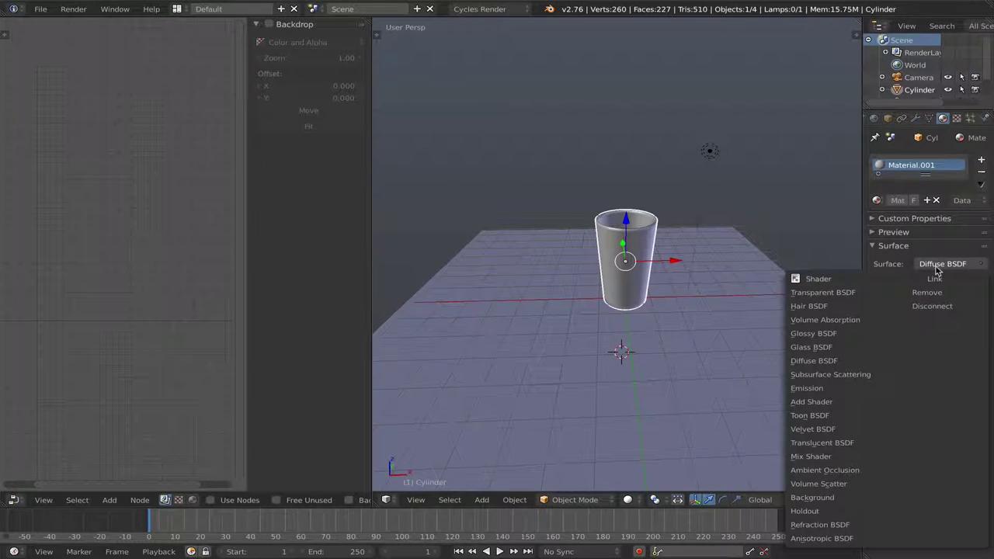
click(935, 267)
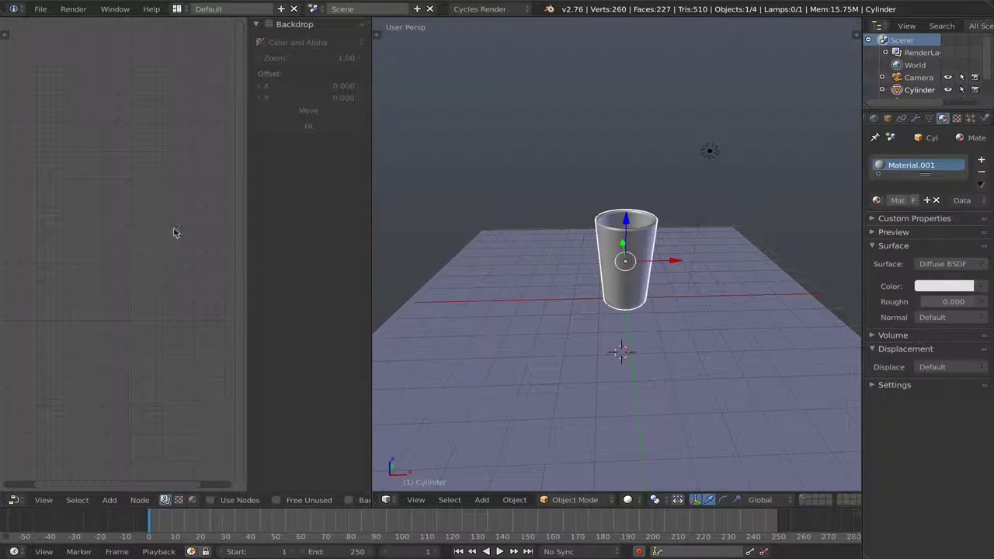
Step: Show the material's shader nodes in the node editor and delete the Diffuse BSDF node
click(192, 501)
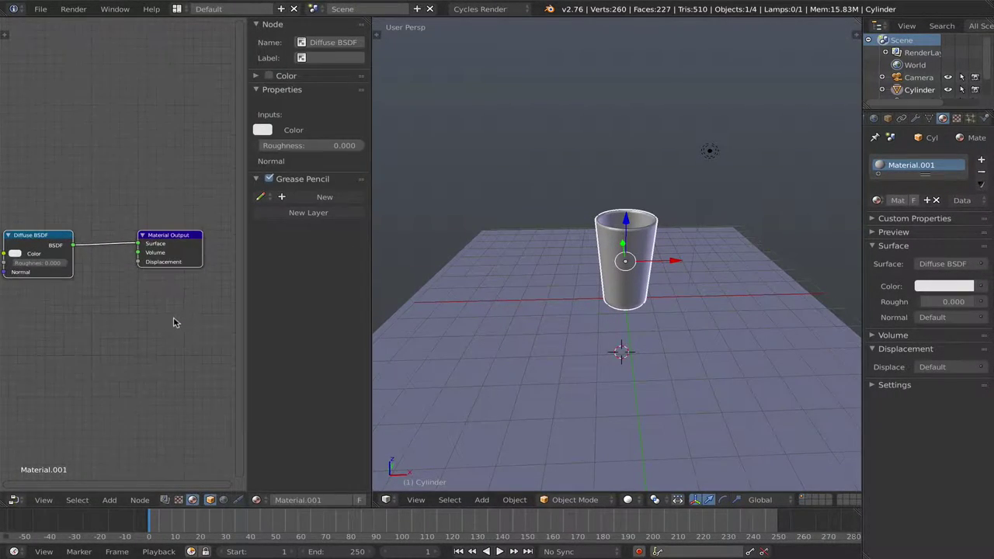
drag(39, 235, 61, 180)
drag(140, 235, 156, 224)
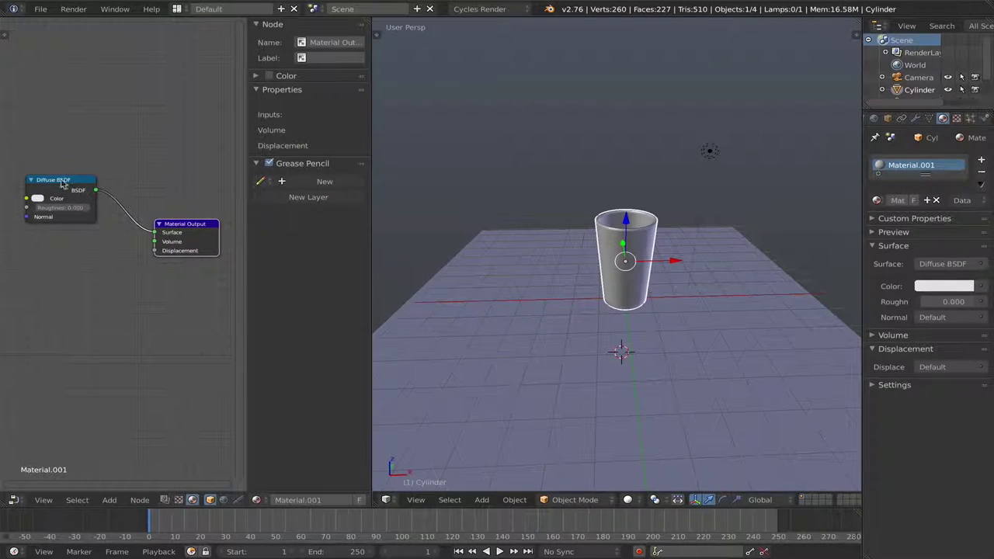
drag(63, 185, 90, 153)
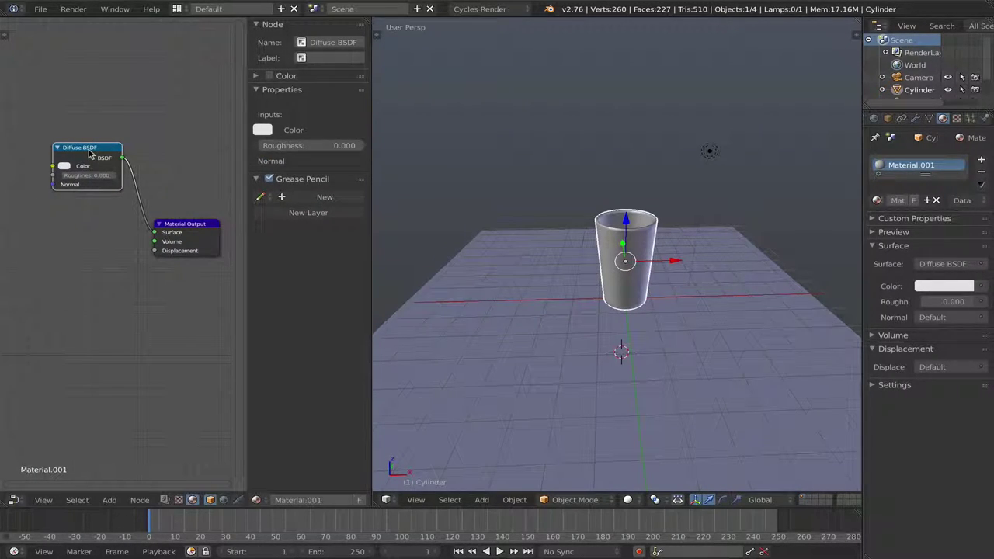
key(x)
key(shift+a)
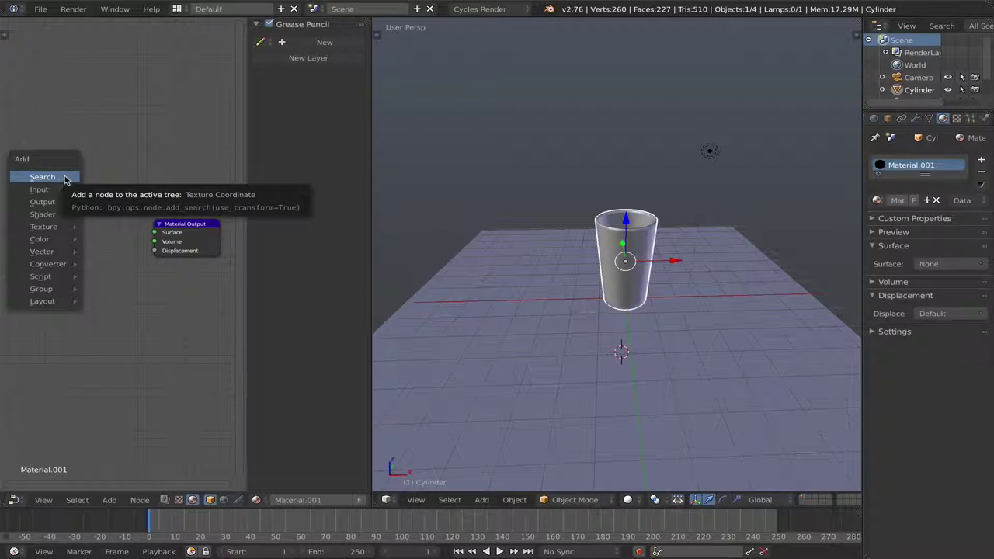
Step: Set viewport shading to Rendered and look through the scene camera
click(628, 499)
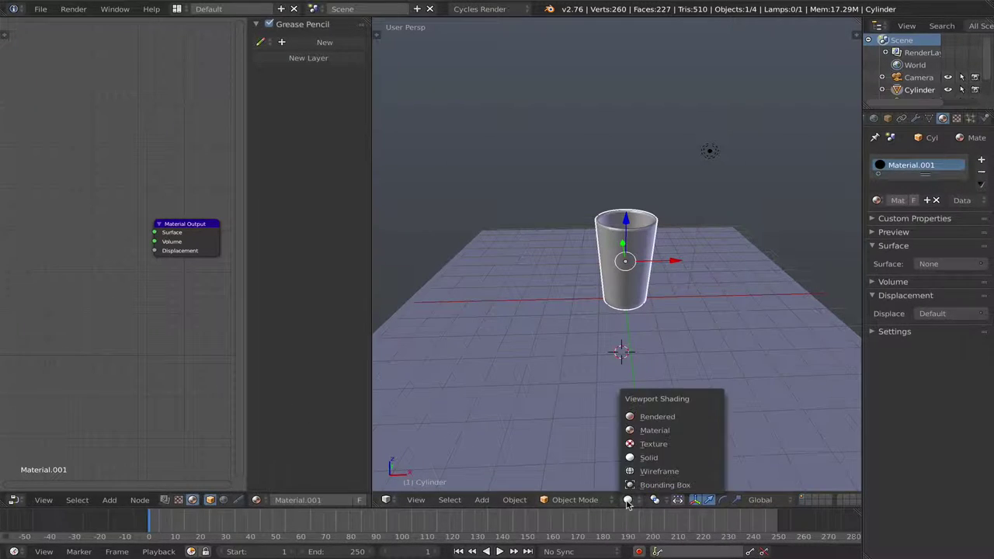
click(643, 414)
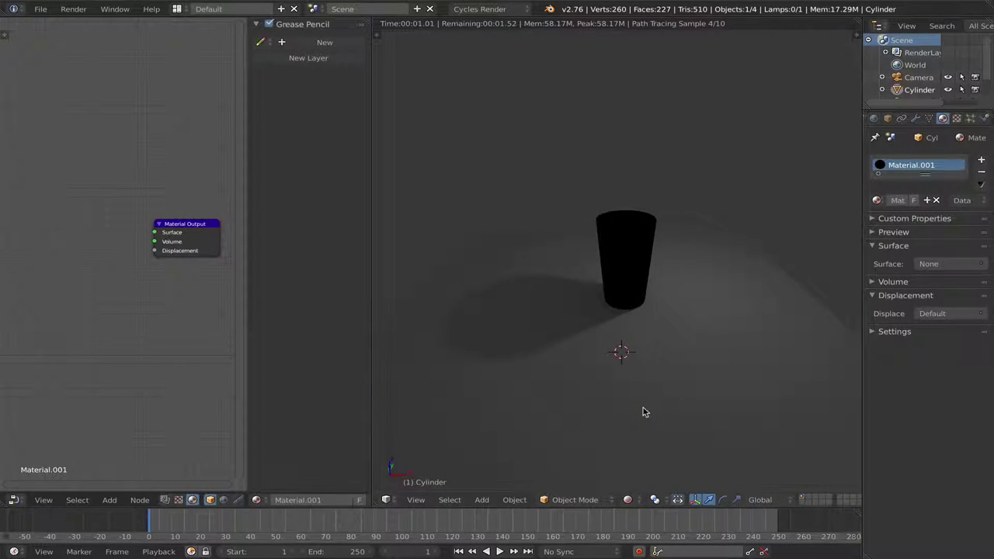
key(KP_0)
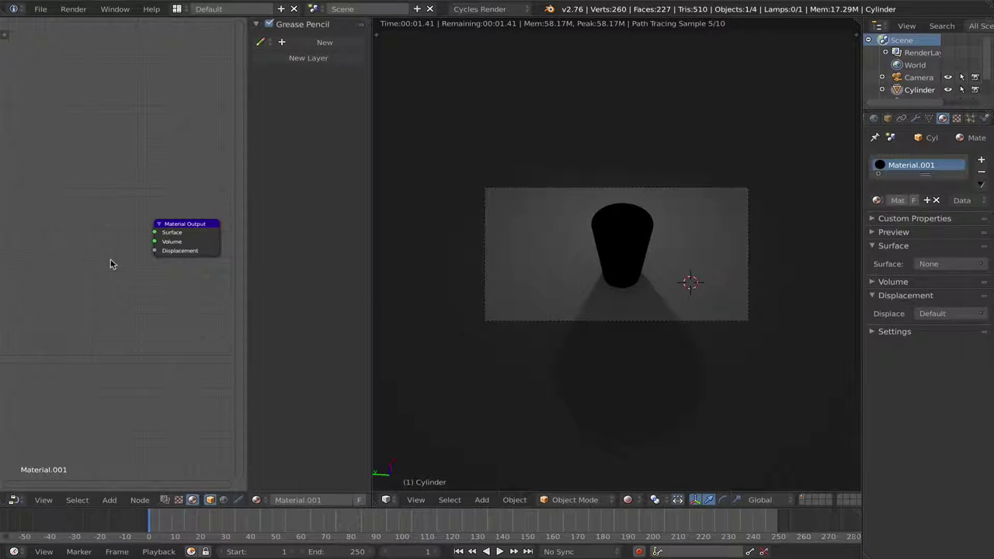
Step: Add a Mix Shader node and link it to the Material Output's Surface, aligned beside it
key(shift+a)
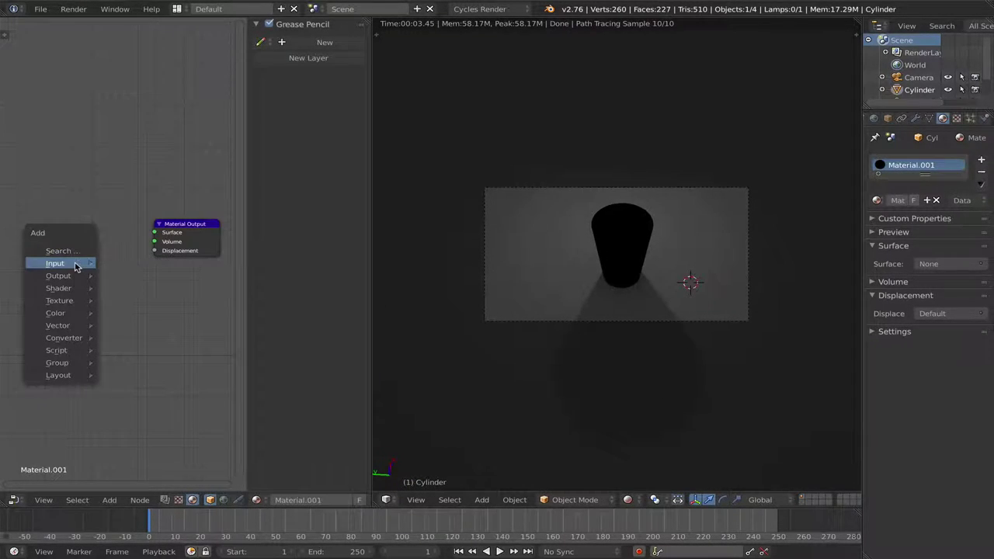
mouse_move(59, 288)
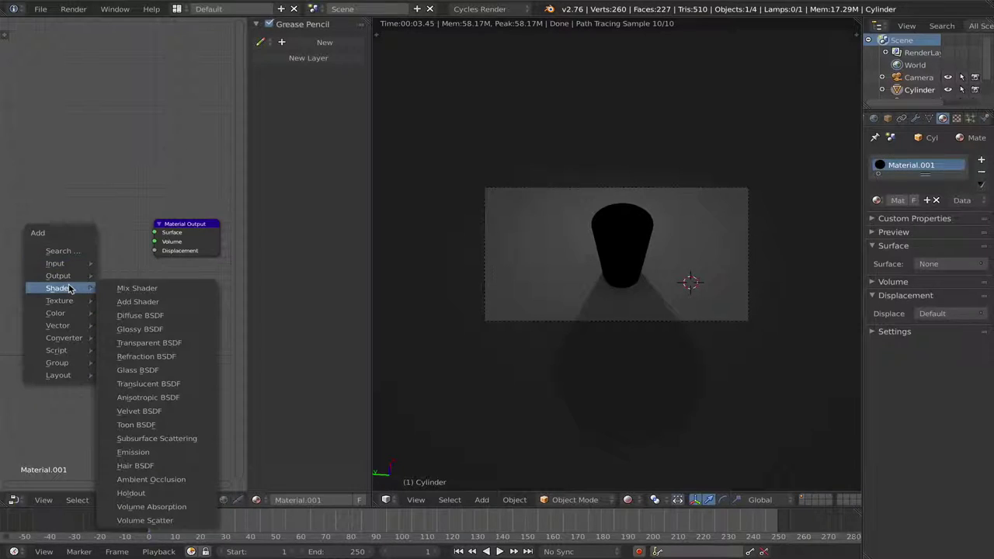
click(134, 289)
click(41, 161)
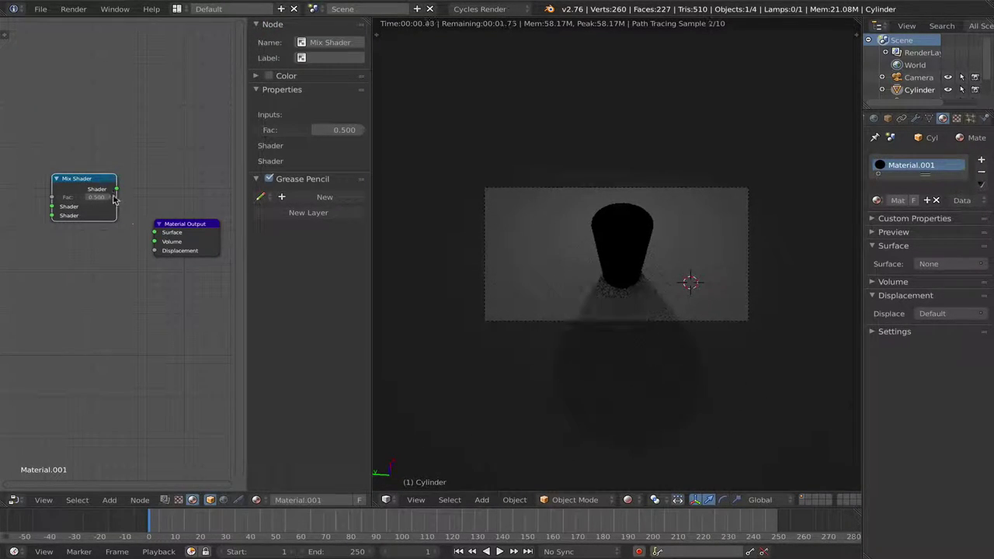
mouse_move(116, 189)
mouse_down()
mouse_move(155, 232)
mouse_move(187, 175)
mouse_up()
click(174, 223)
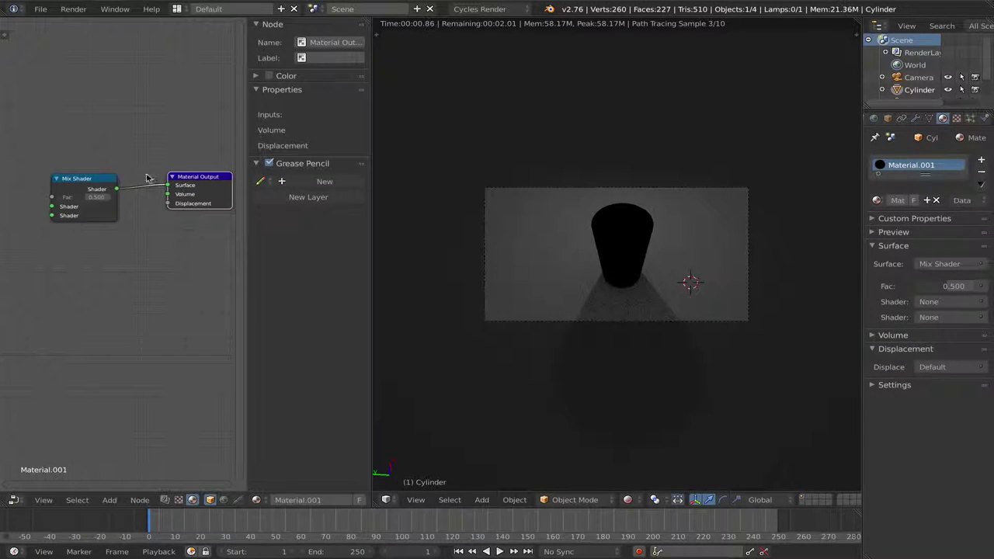
drag(72, 182, 103, 175)
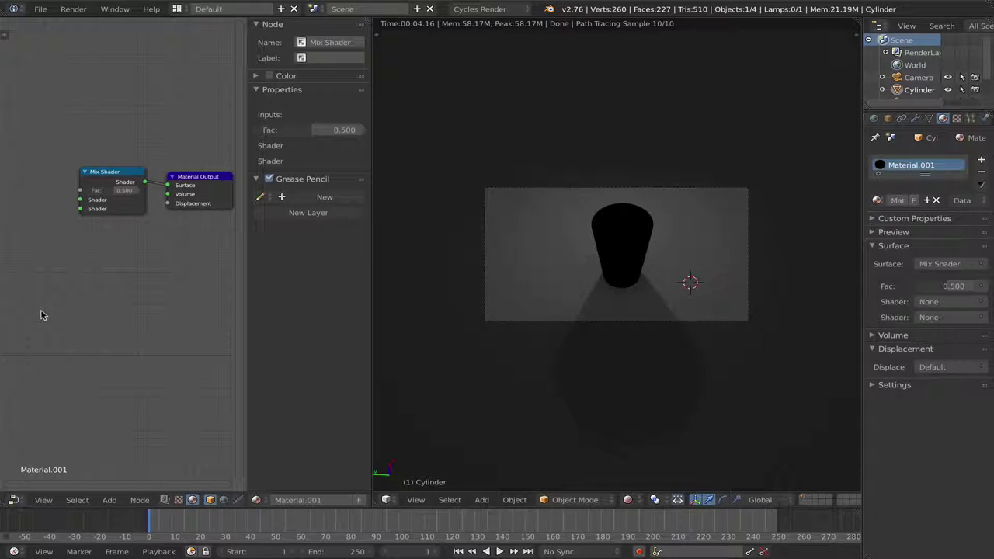
key(shift+a)
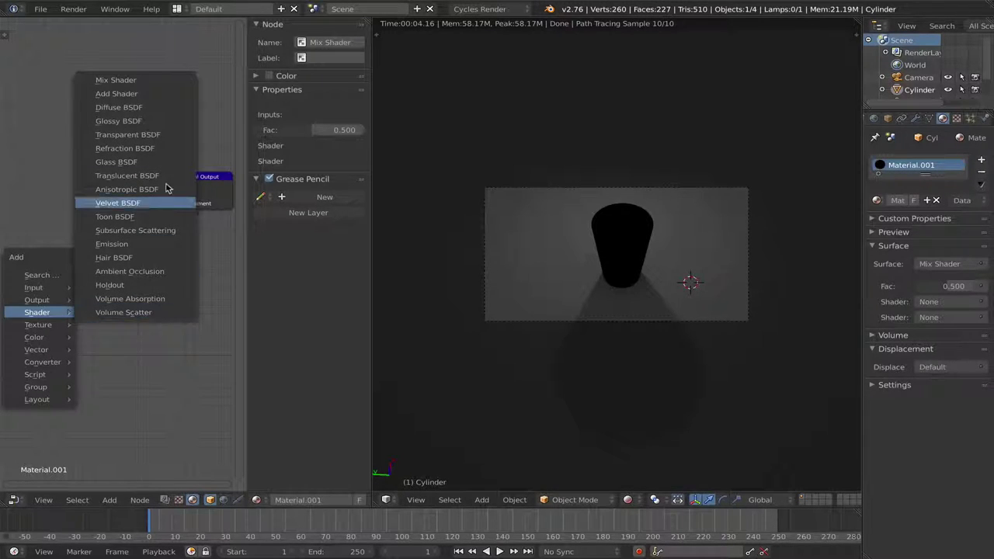
Step: Add a Glossy BSDF node feeding the Mix Shader's first shader input
click(147, 124)
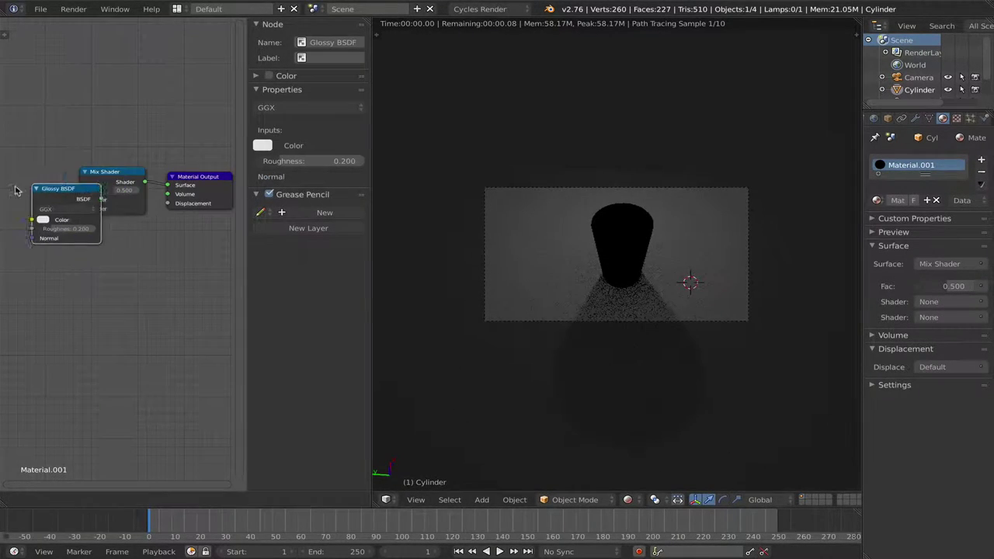
click(227, 159)
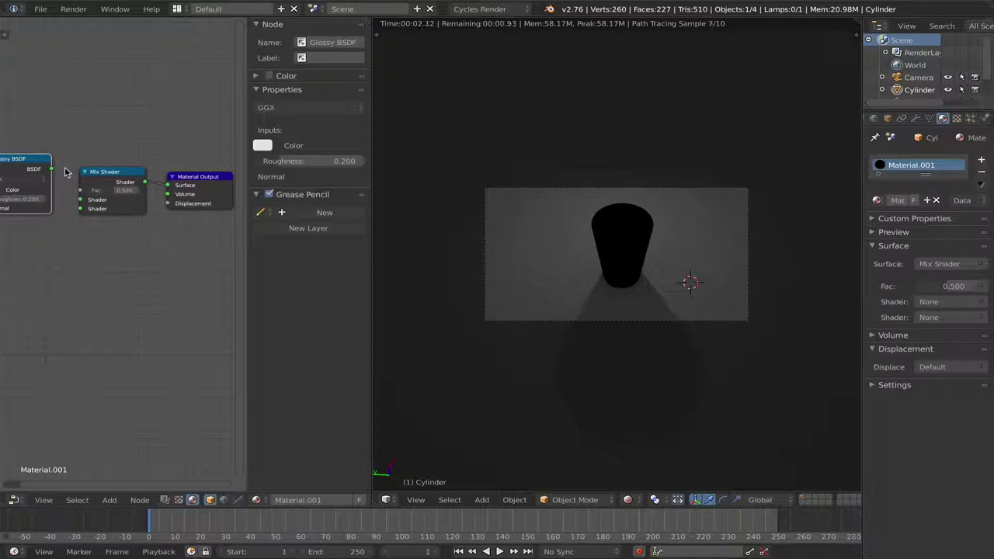
drag(52, 170, 80, 199)
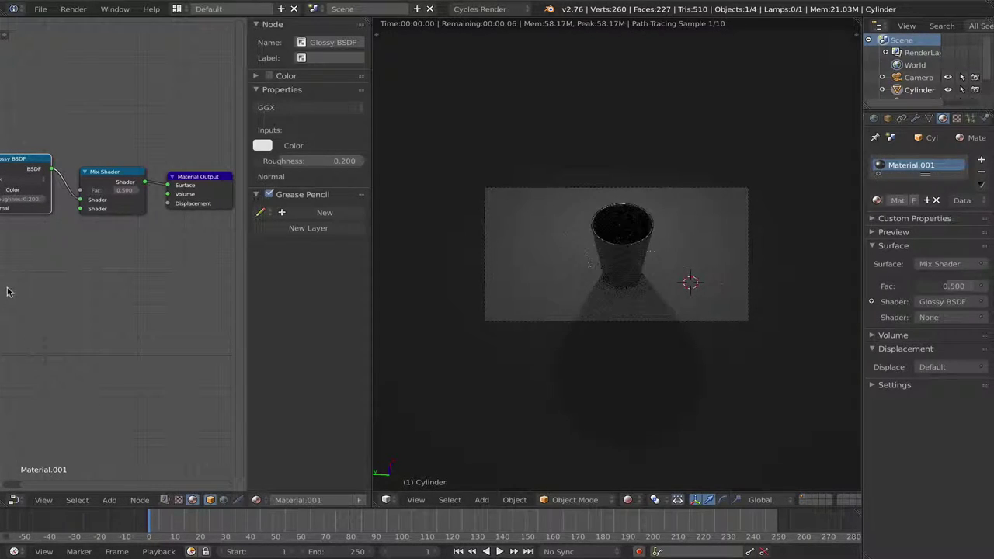
key(shift+a)
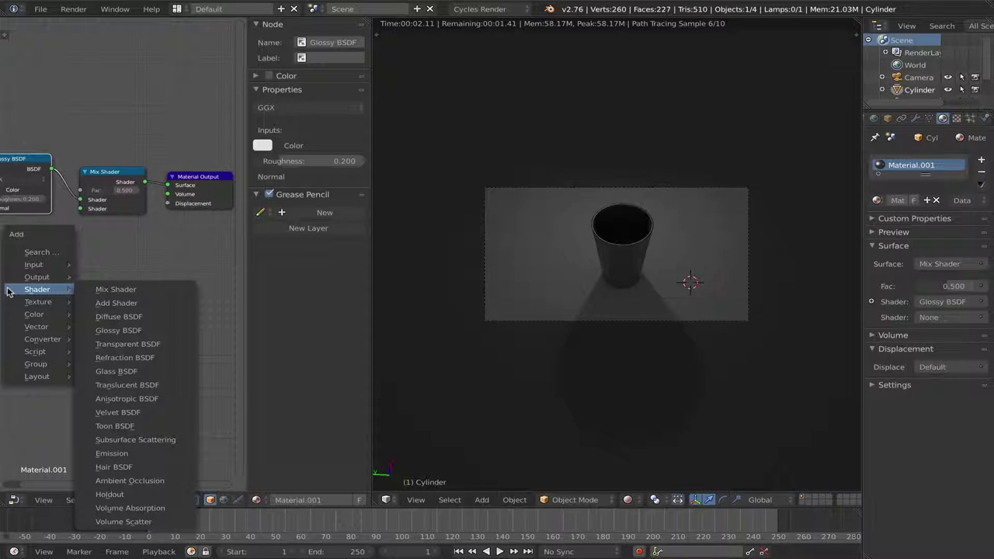
Step: Return to the camera view and move the Glossy BSDF node fully into view
mouse_move(510, 249)
middle_down()
mouse_move(576, 257)
mouse_move(566, 229)
middle_up()
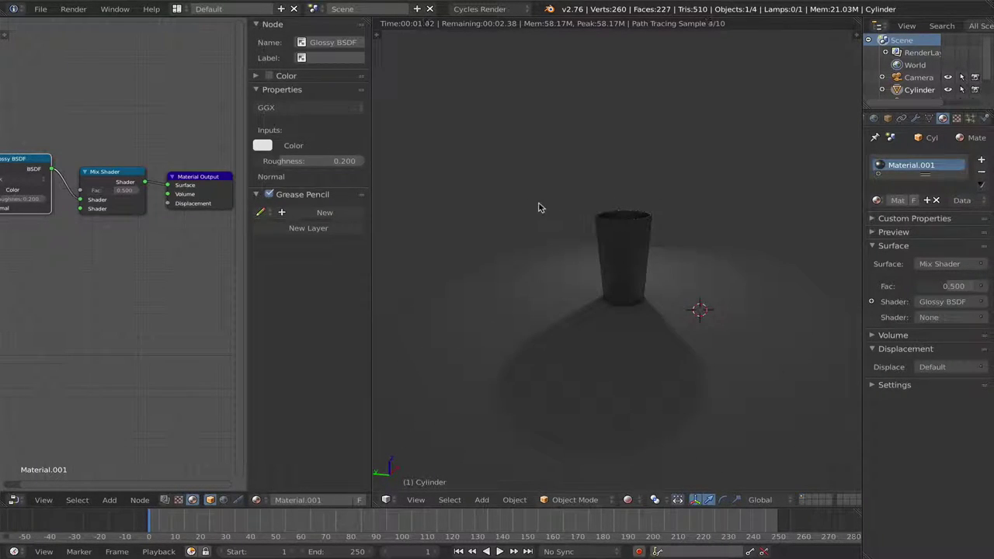
scroll(541, 208, up, 1)
scroll(541, 207, up, 1)
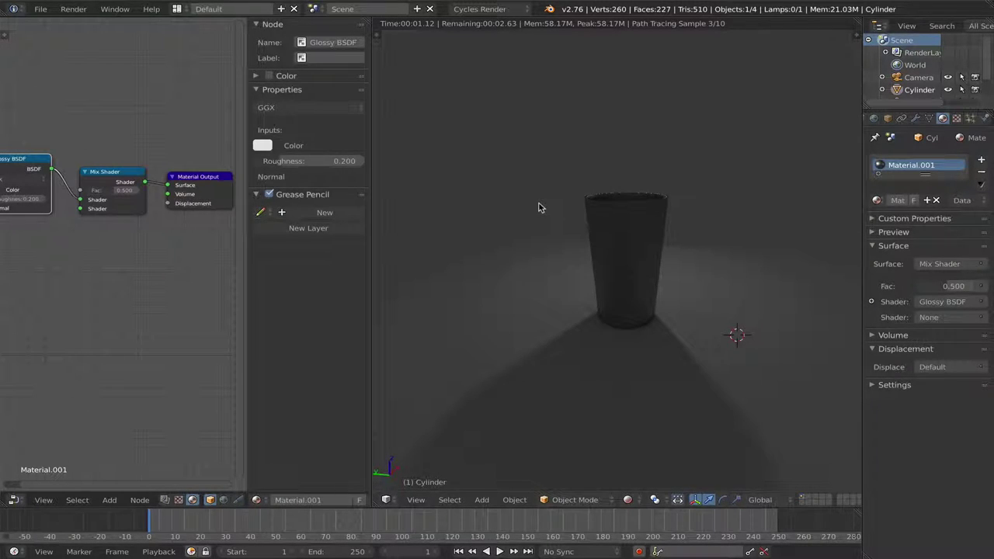
key(KP_0)
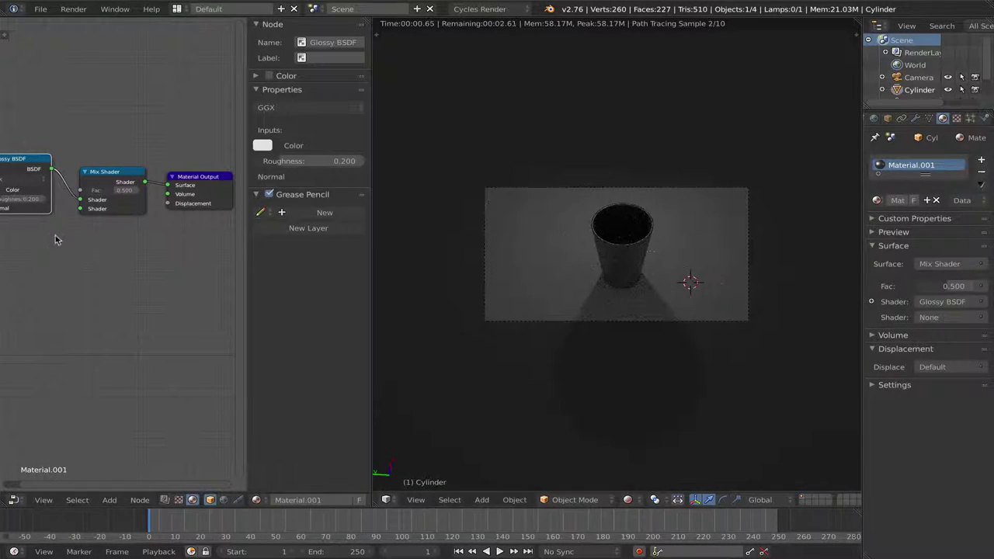
click(113, 173)
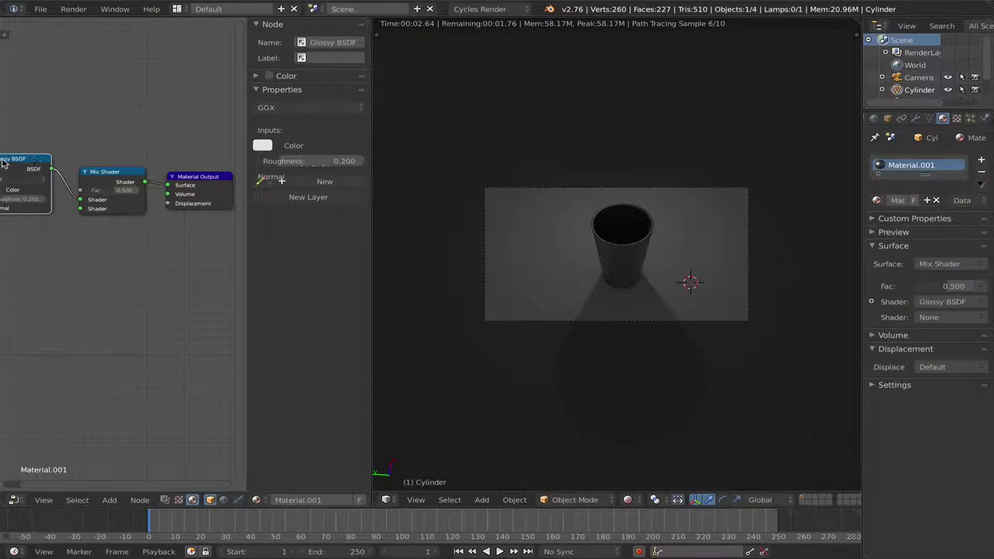
mouse_move(1, 164)
mouse_down()
mouse_move(38, 157)
mouse_move(17, 157)
mouse_up()
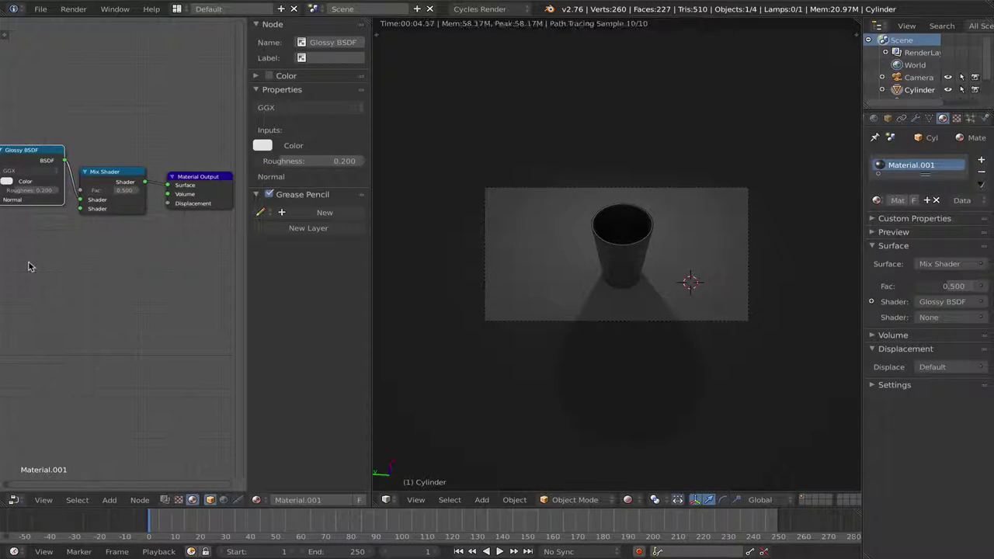
key(shift+a)
mouse_move(37, 263)
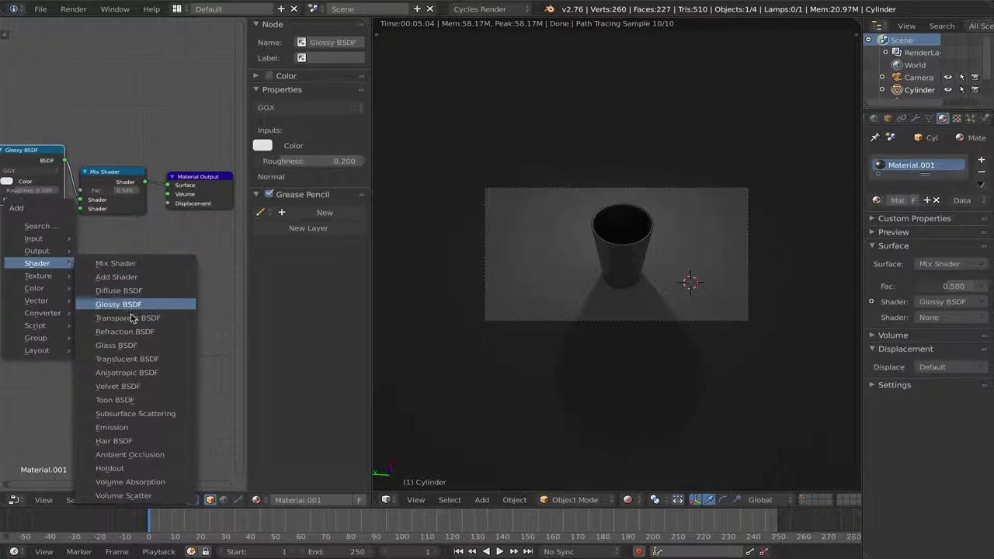
Step: Add Transparent BSDF and Glass BSDF nodes, linking Glass BSDF into the Mix Shader's second input
click(128, 318)
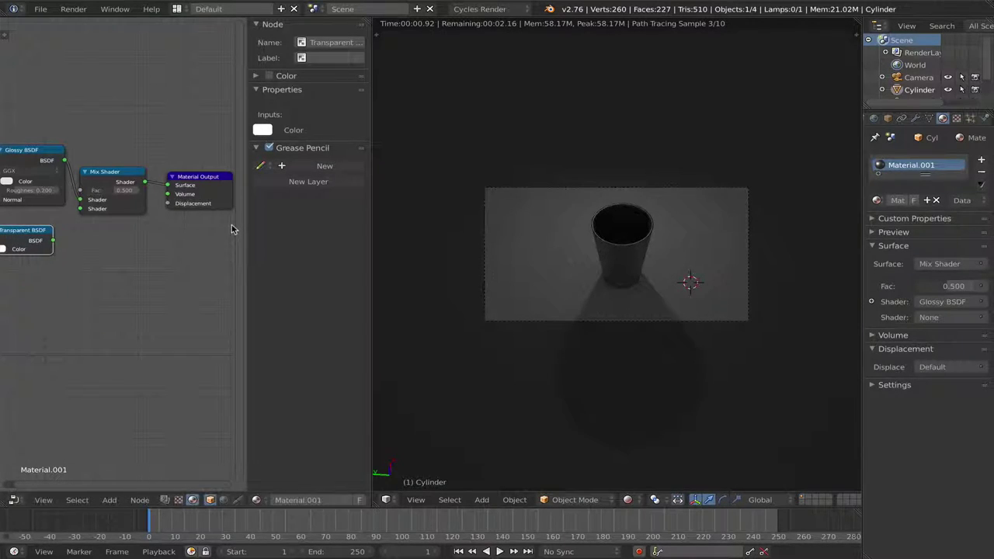
drag(34, 231, 39, 238)
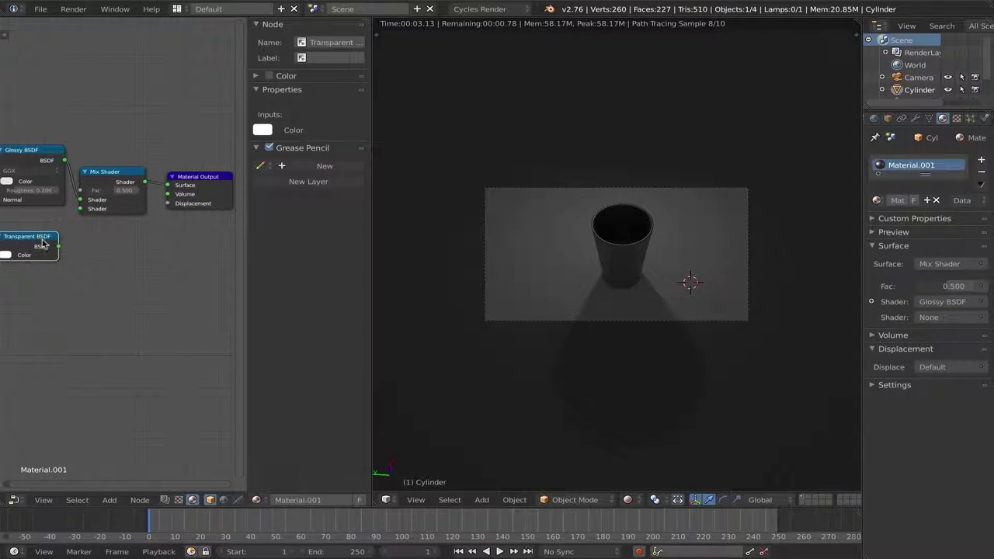
key(shift+a)
mouse_move(130, 321)
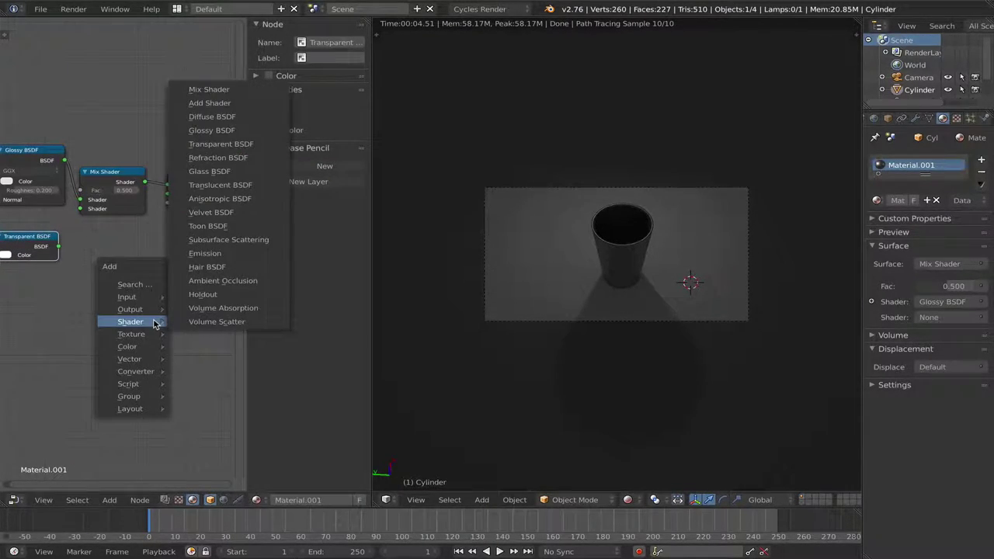
click(202, 170)
click(246, 307)
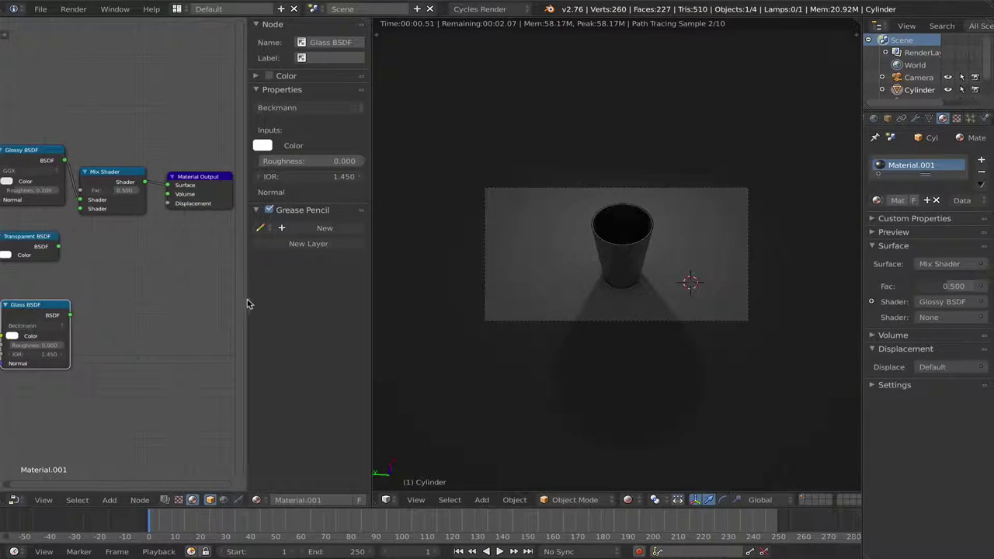
drag(71, 315, 80, 208)
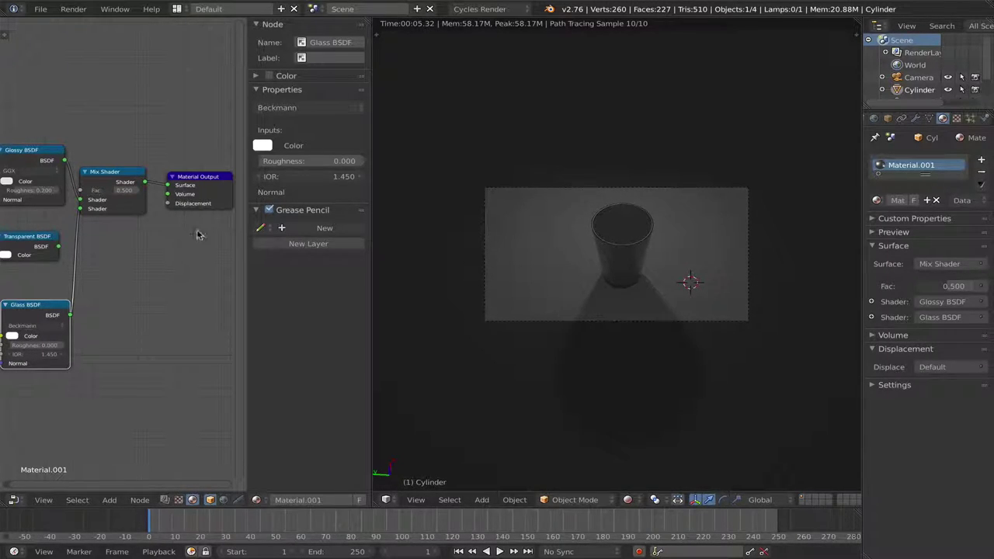
scroll(138, 253, down, 3)
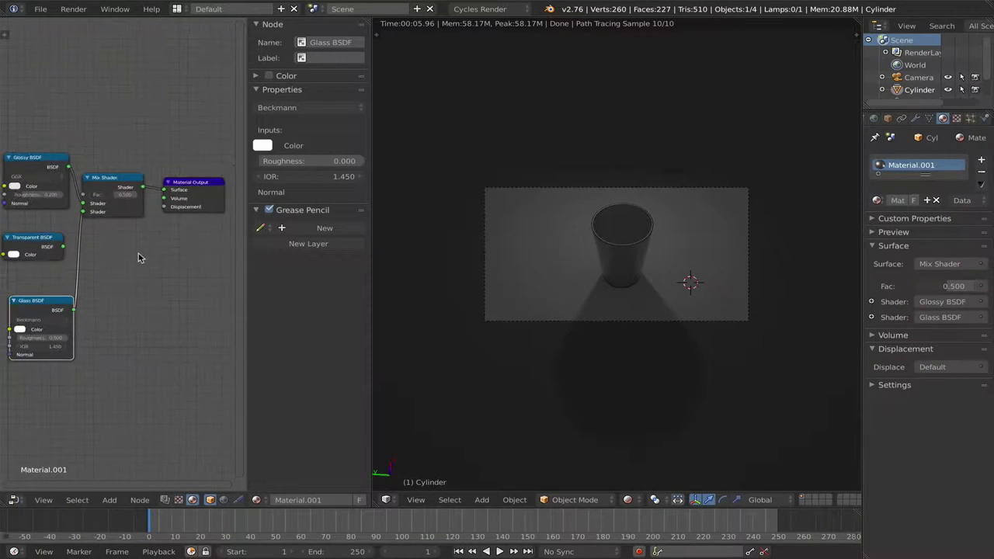
Step: Move the Transparent BSDF node aside and delete it
key(g)
click(83, 246)
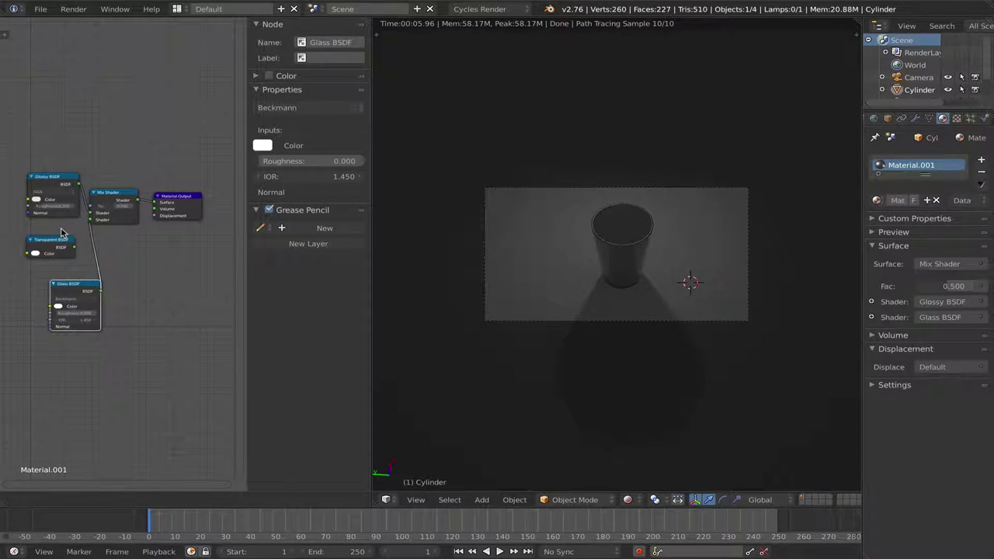
mouse_move(51, 247)
mouse_down()
mouse_move(31, 258)
mouse_move(48, 308)
mouse_up()
key(Escape)
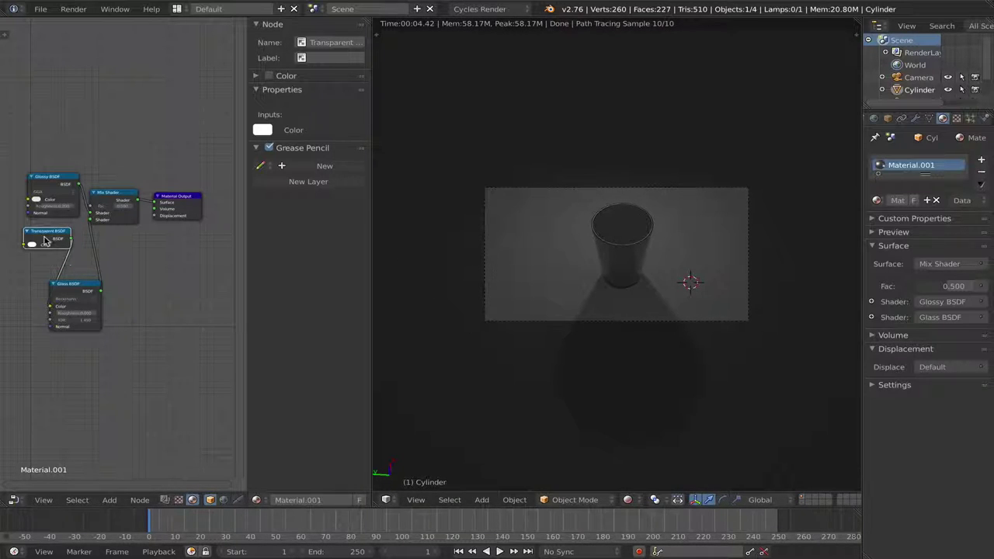
drag(55, 233, 21, 268)
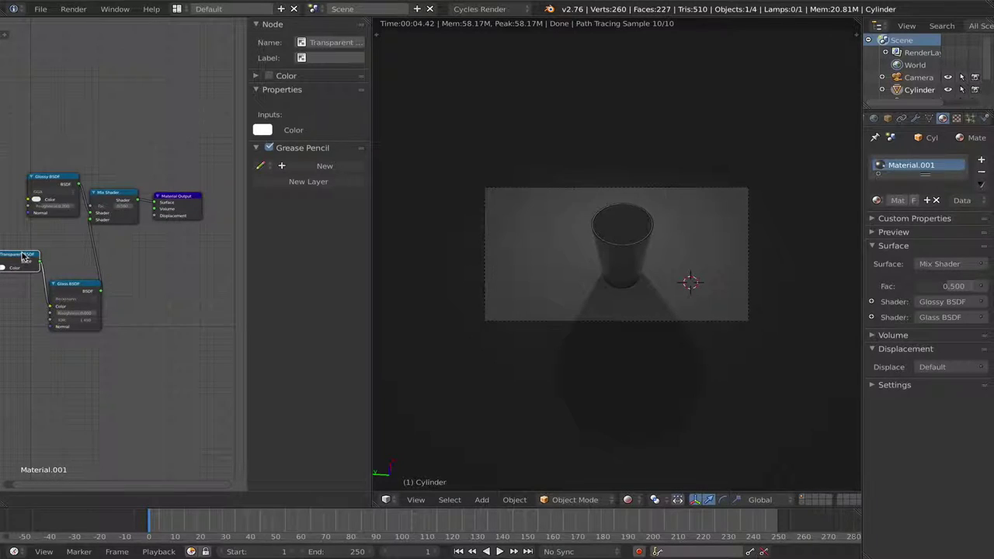
key(x)
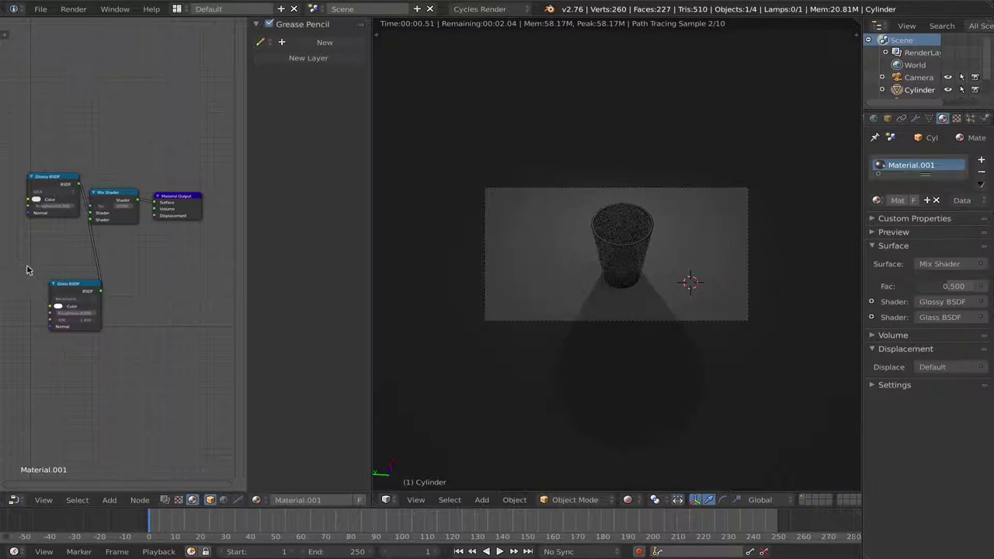
Step: Move Glass BSDF up and connect it to the Mix Shader's first shader input
drag(72, 283, 32, 233)
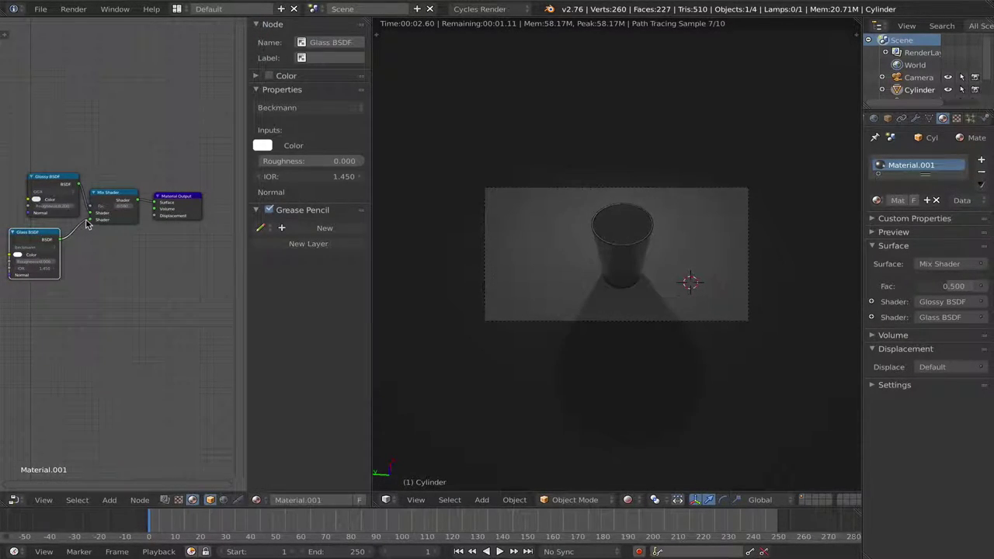
drag(87, 218, 89, 212)
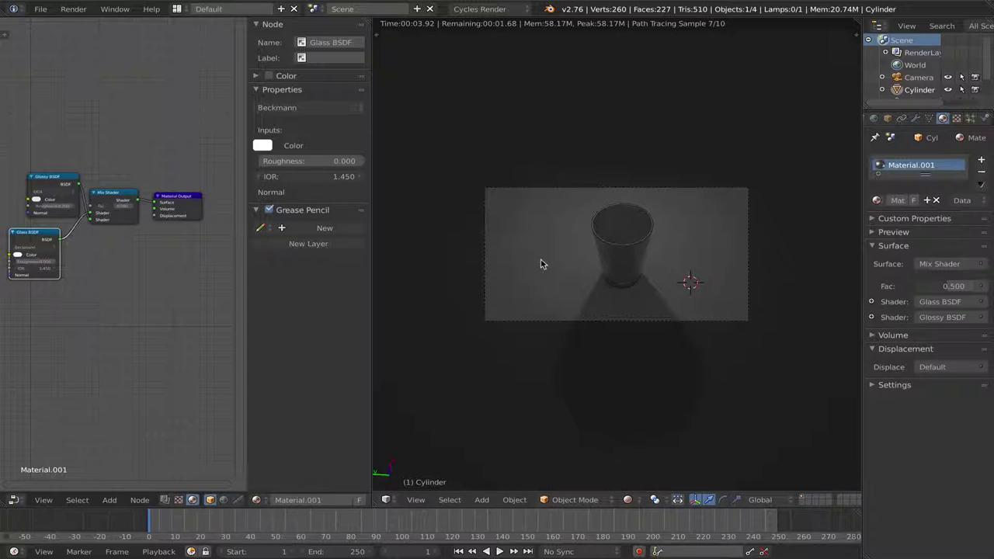
scroll(542, 264, up, 3)
scroll(505, 238, up, 2)
scroll(536, 242, up, 2)
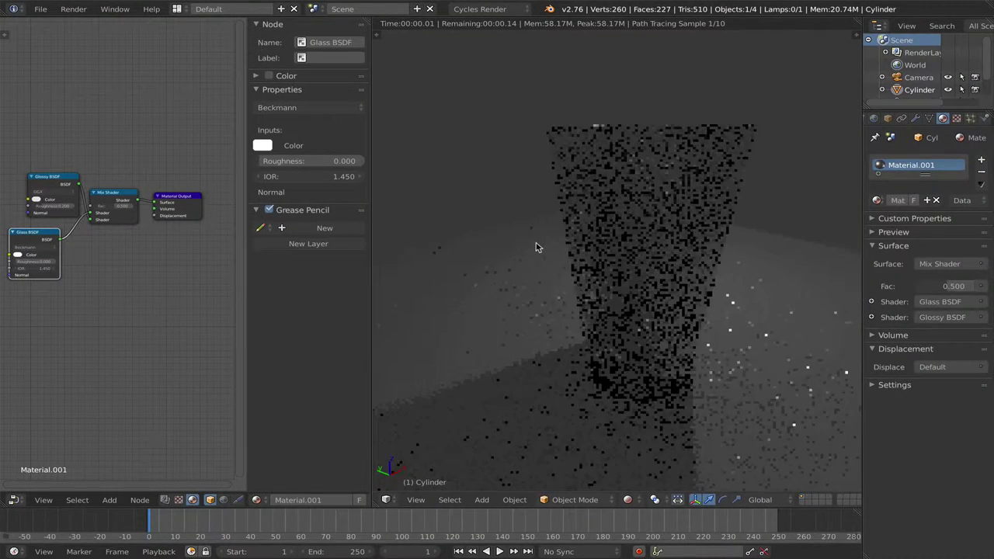
Step: Select the ground plane, create Material.002 with a Diffuse BSDF, then check Object properties
right_click(463, 327)
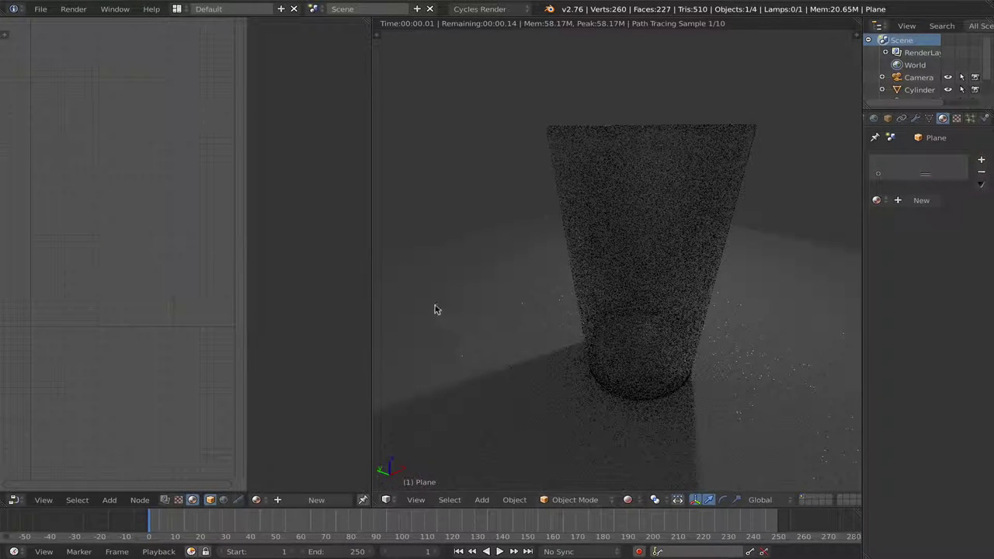
click(919, 200)
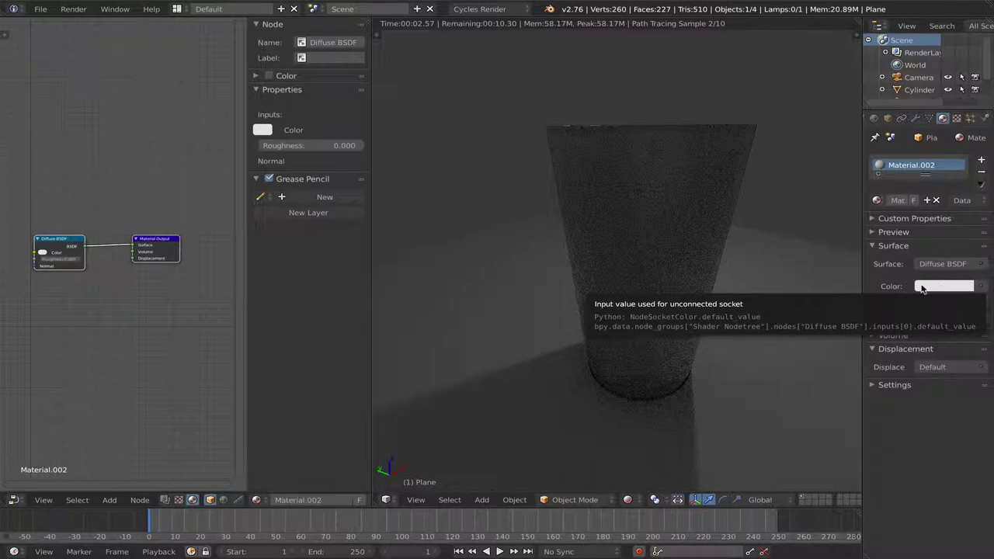
click(889, 118)
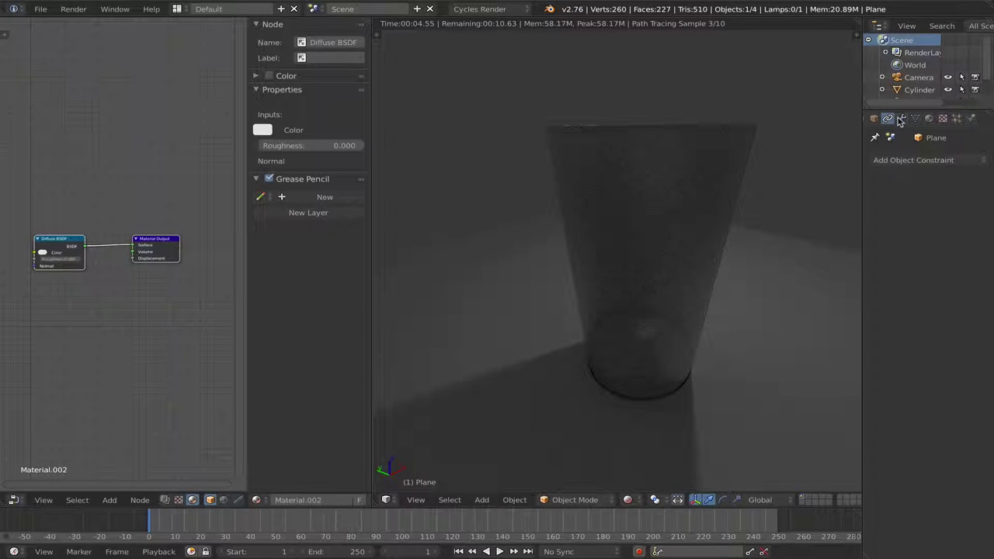
scroll(899, 120, up, 3)
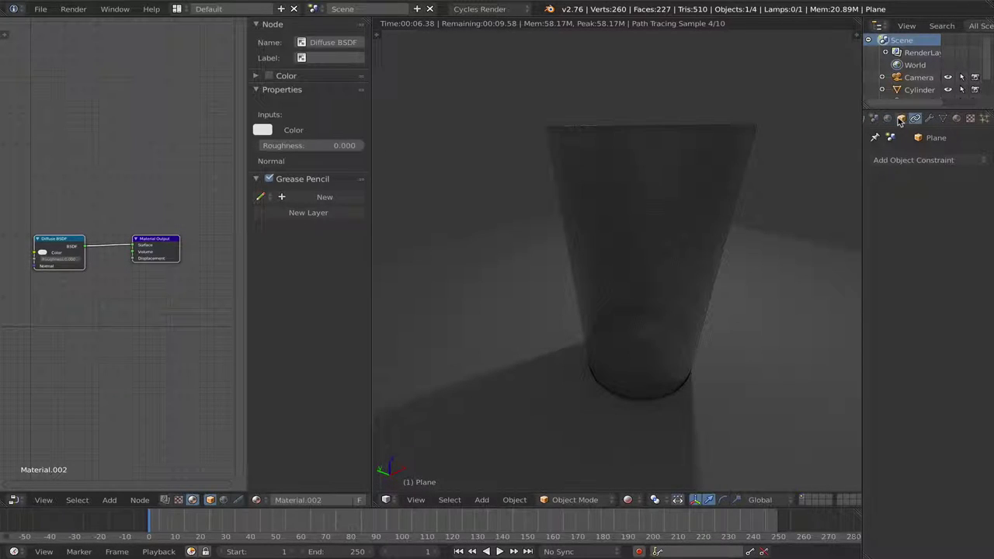
scroll(899, 121, up, 2)
click(898, 121)
click(921, 119)
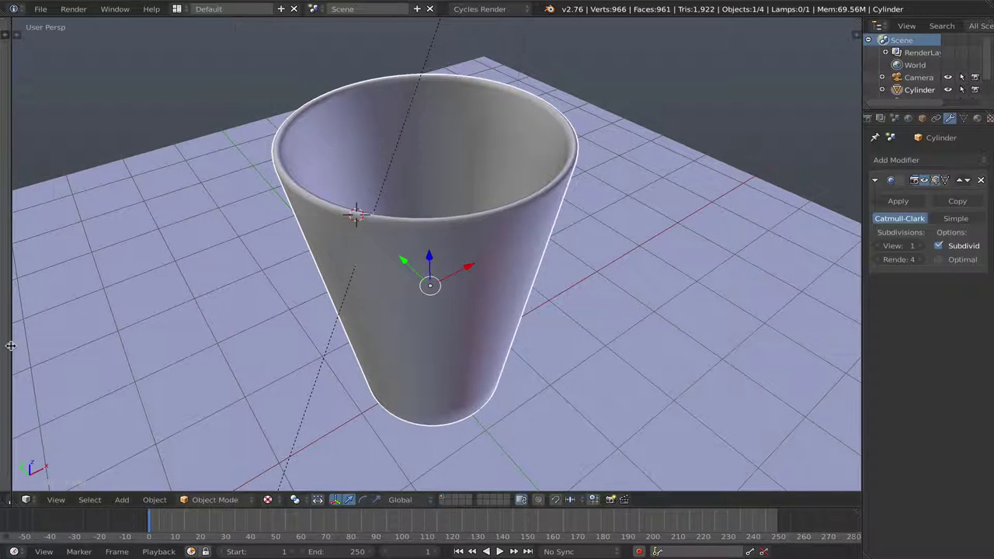
Step: Open a Node Editor on the left without its side panel, and view Rendered shading through the camera
drag(3, 351, 169, 353)
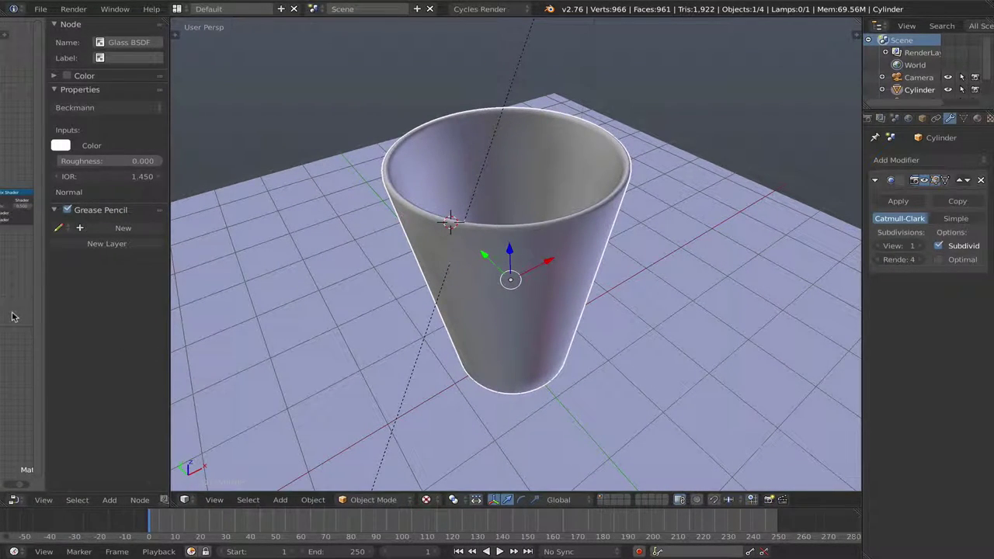
key(n)
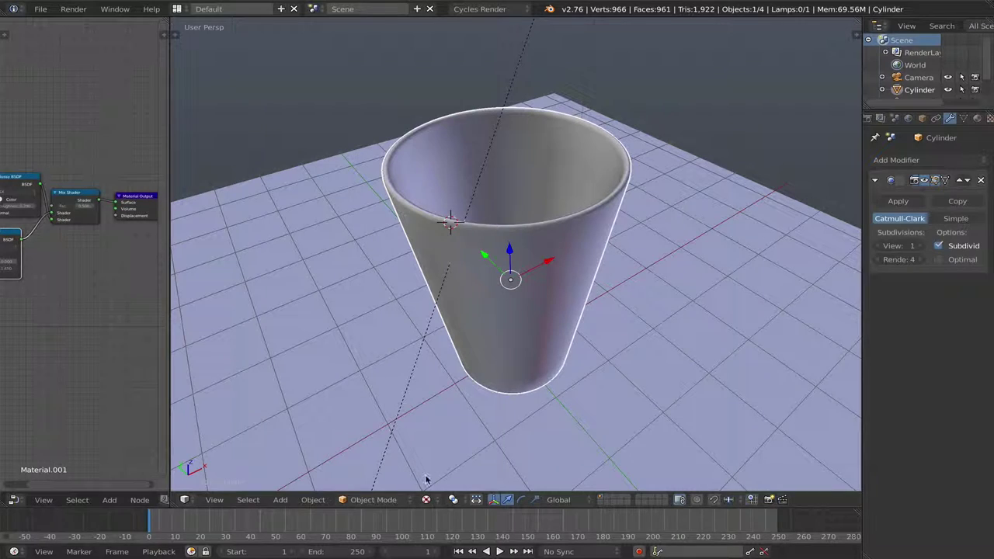
click(453, 499)
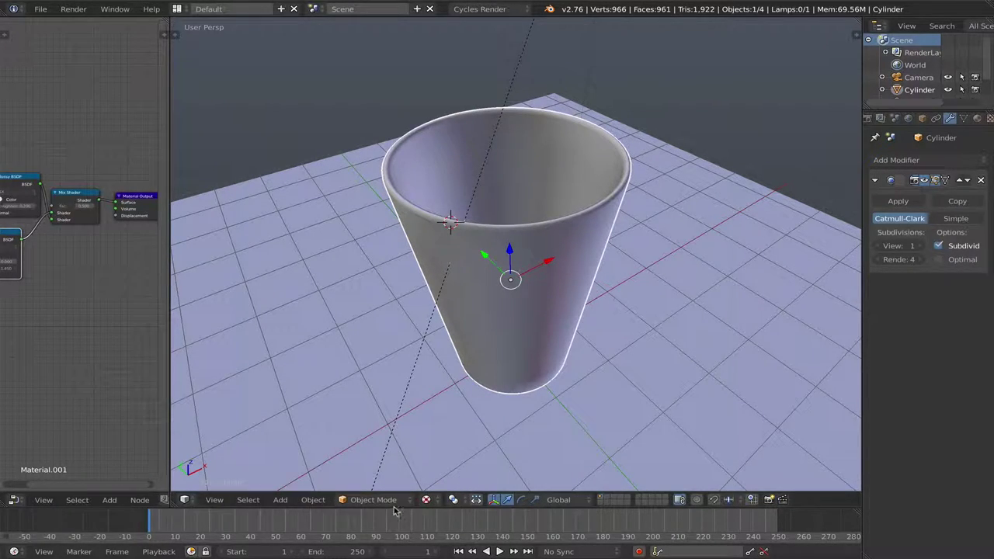
click(431, 503)
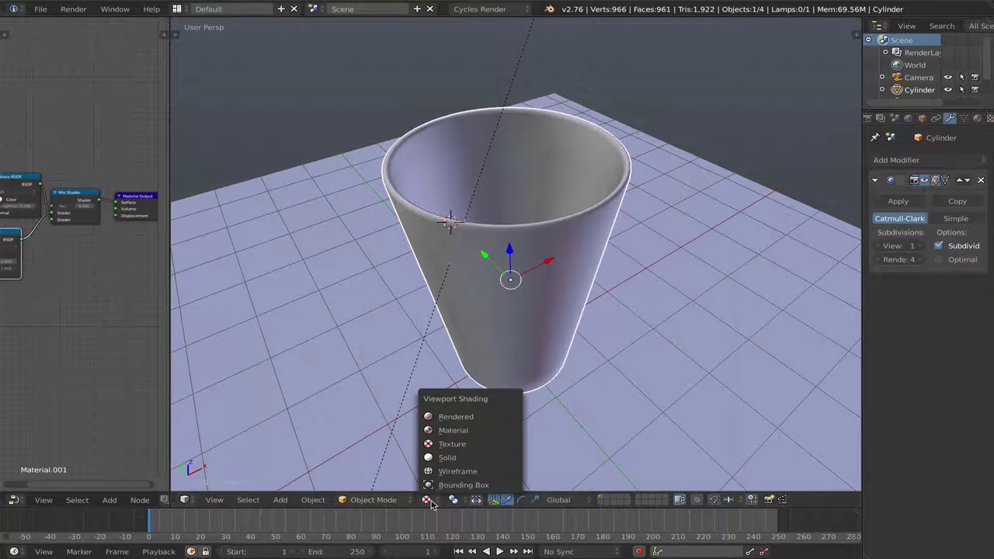
click(440, 417)
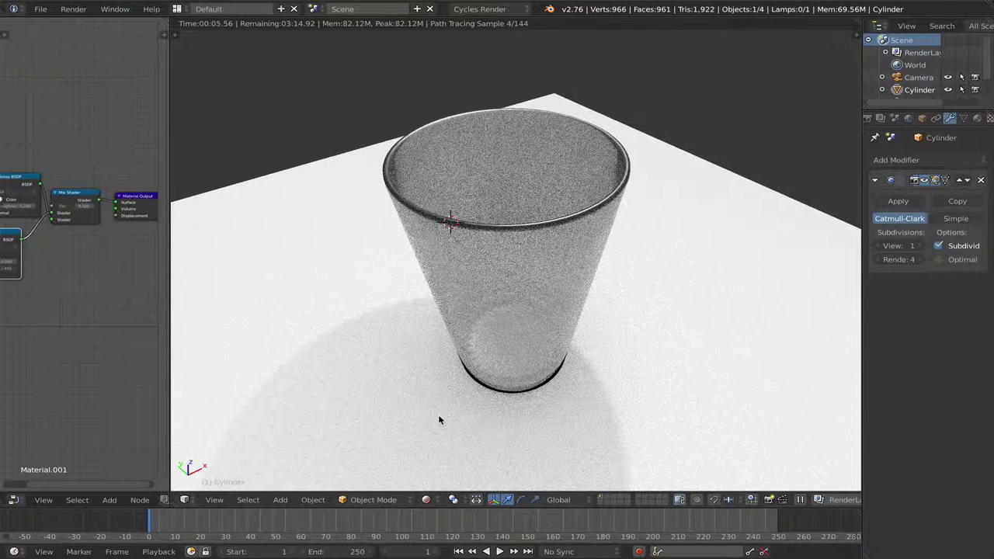
key(KP_0)
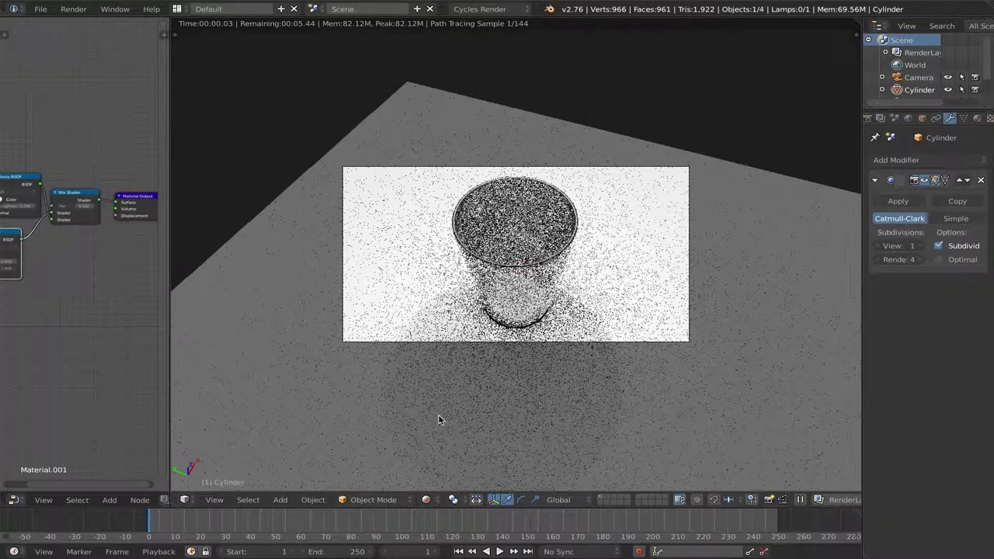